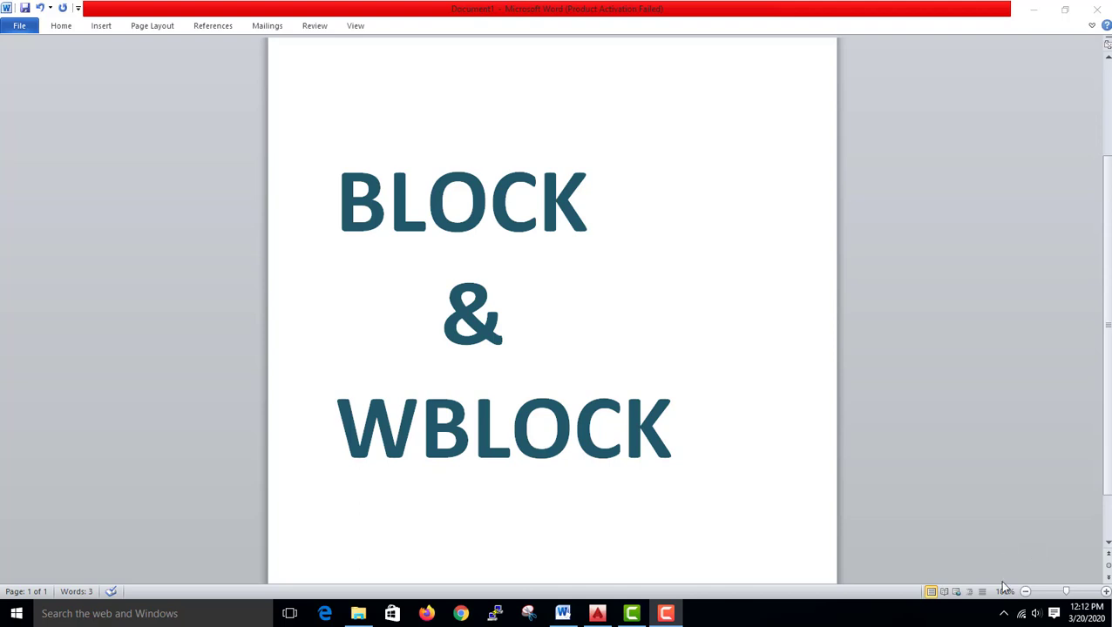
Switch from the BLOCK & WBLOCK Word title page to the AutoCAD 2016 drawing.
left_click(609, 614)
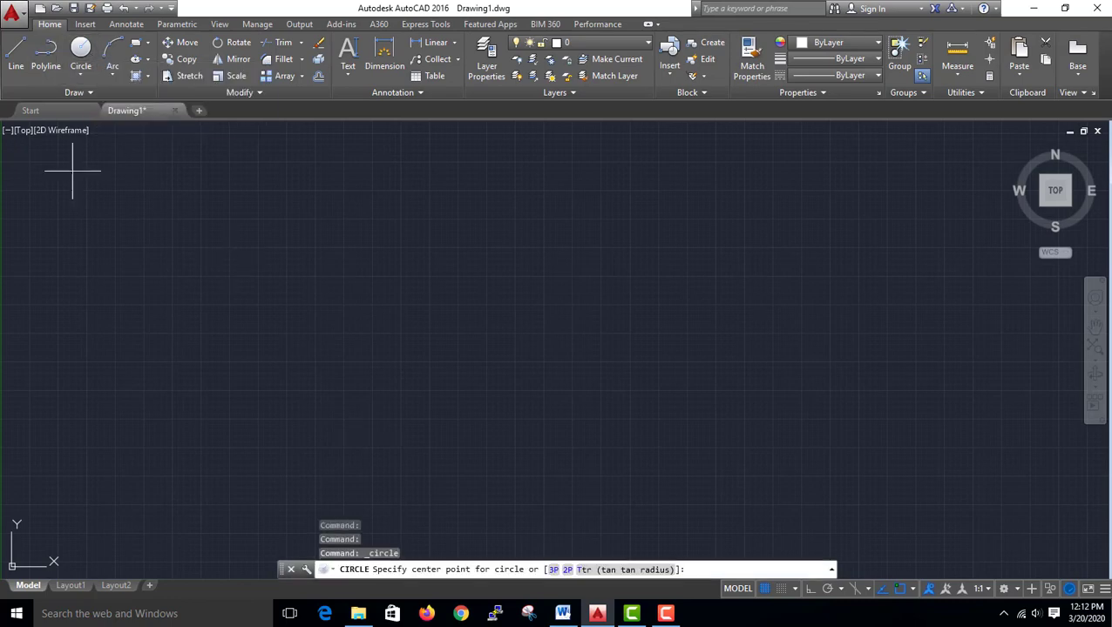
Draw a circle, then a rectangle starting inside it and extending past its lower right.
left_click(305, 326)
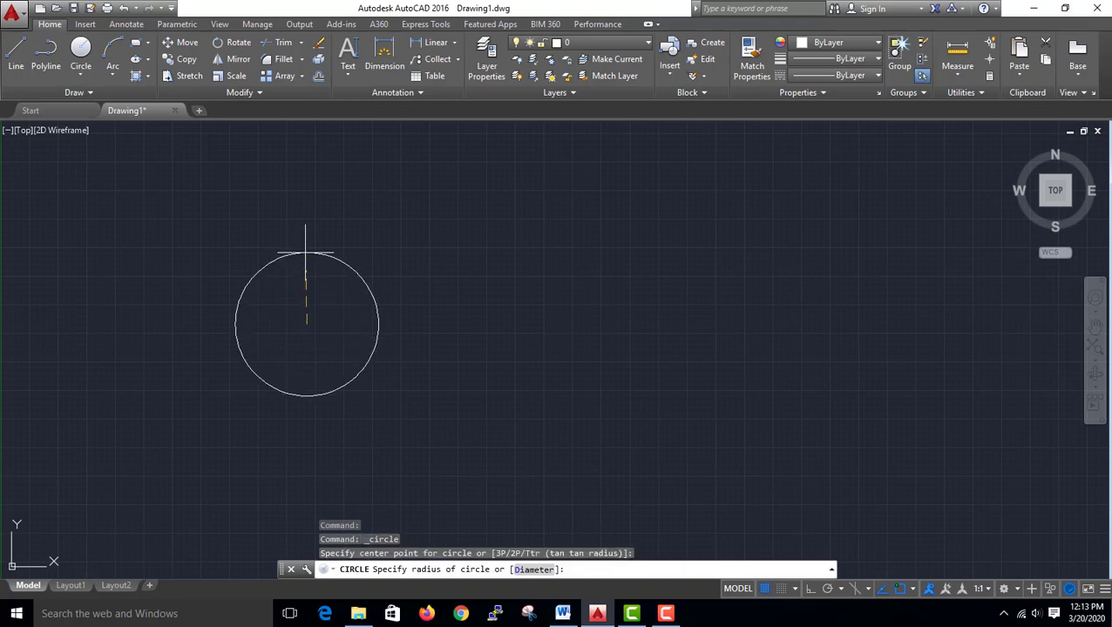
left_click(236, 316)
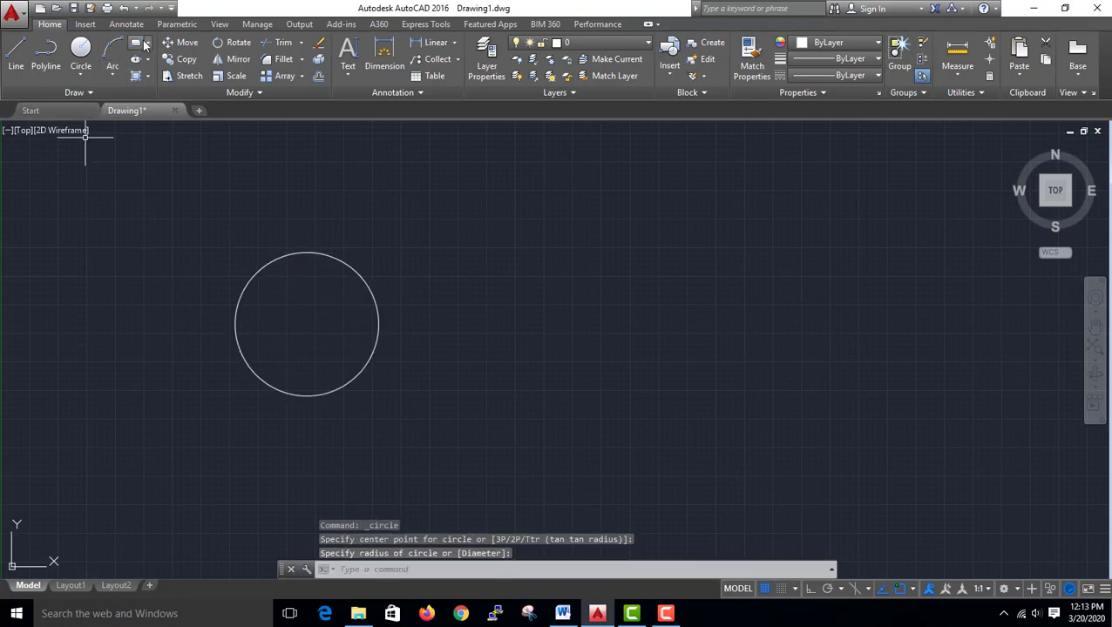
left_click(139, 45)
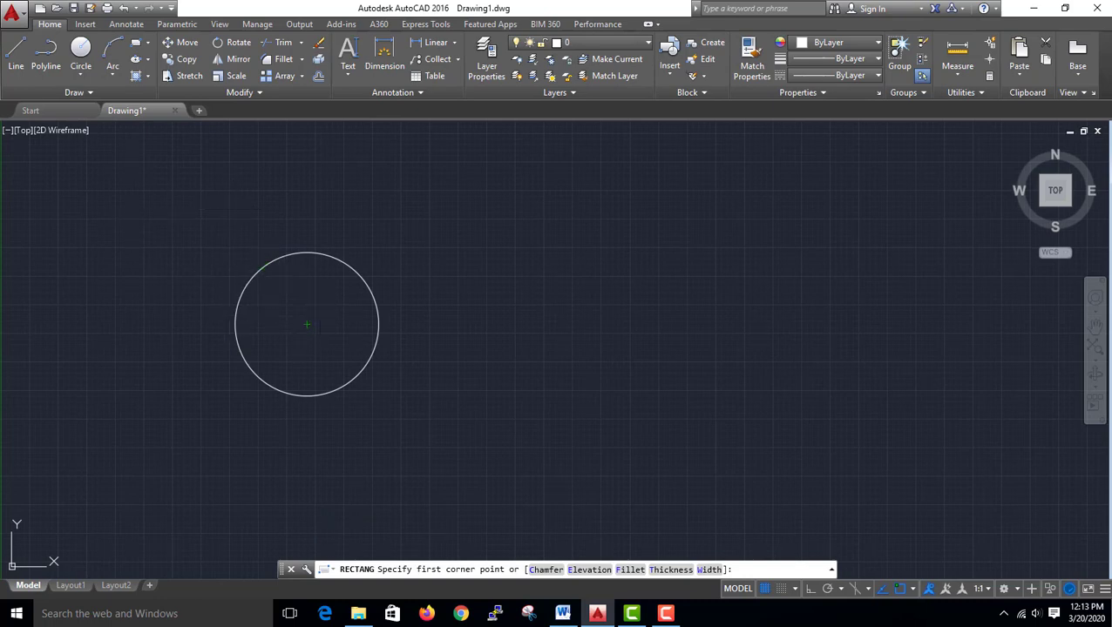
left_click(322, 310)
left_click(462, 419)
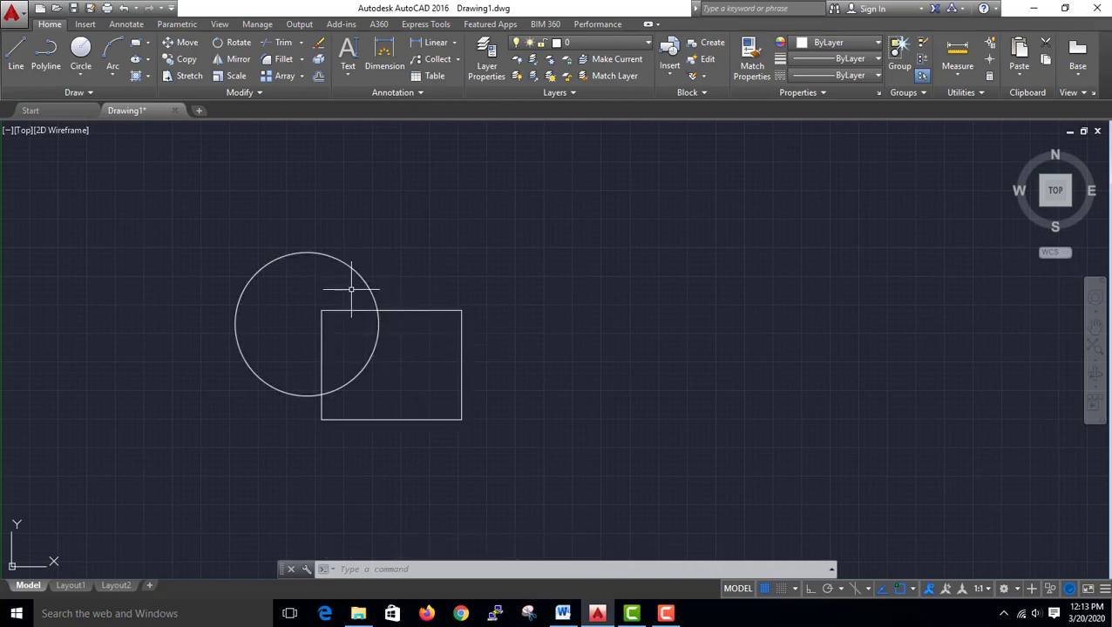
Draw a closed three-line triangle overlapping the rectangle's upper-right corner.
left_click(15, 54)
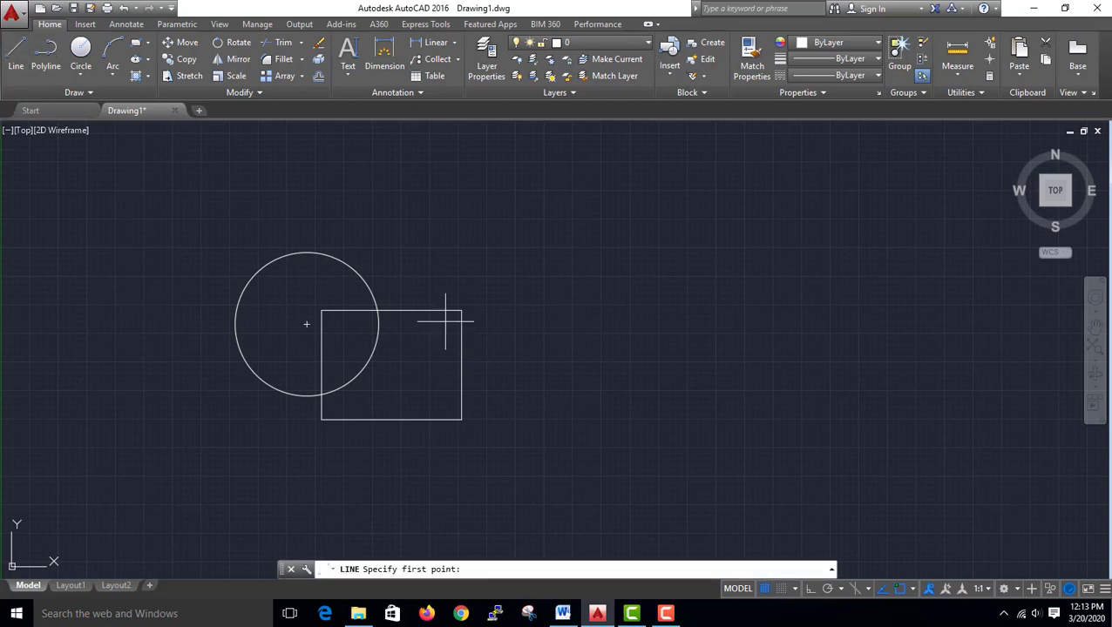
left_click(444, 228)
left_click(404, 352)
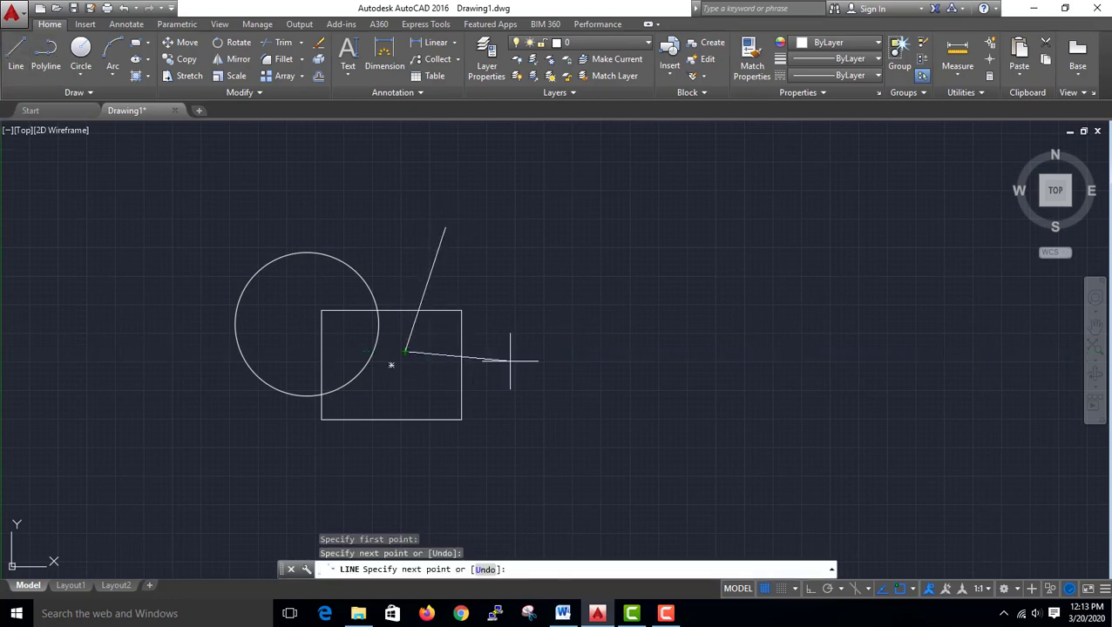
left_click(525, 351)
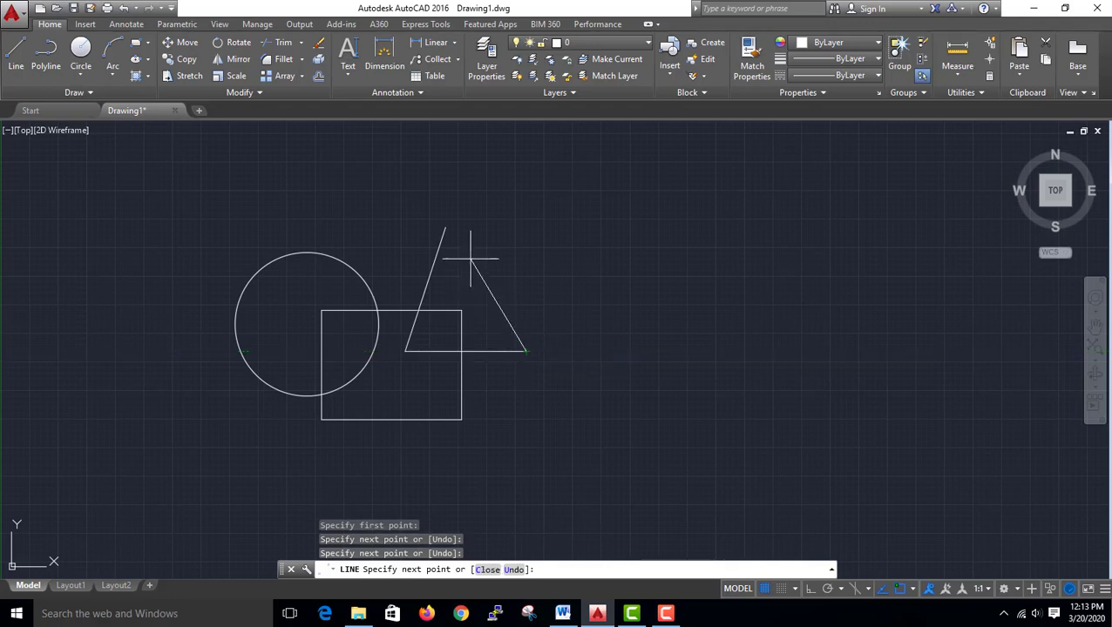
left_click(443, 228)
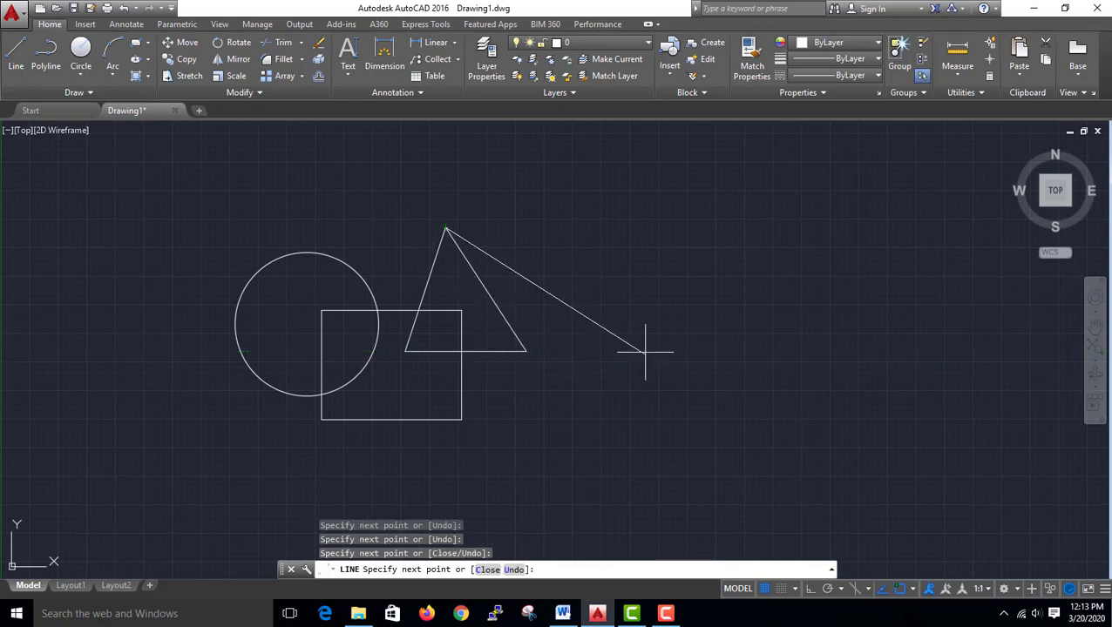
key("Return")
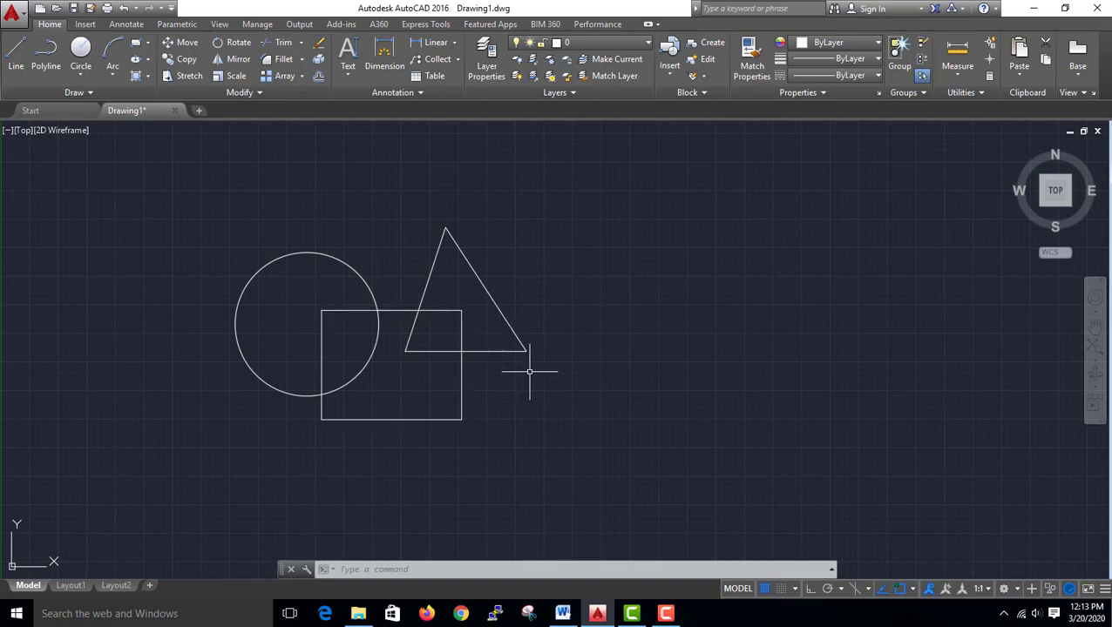
Window-select the circle, rectangle and triangle, open Block Definition, and start the block name.
left_click(575, 457)
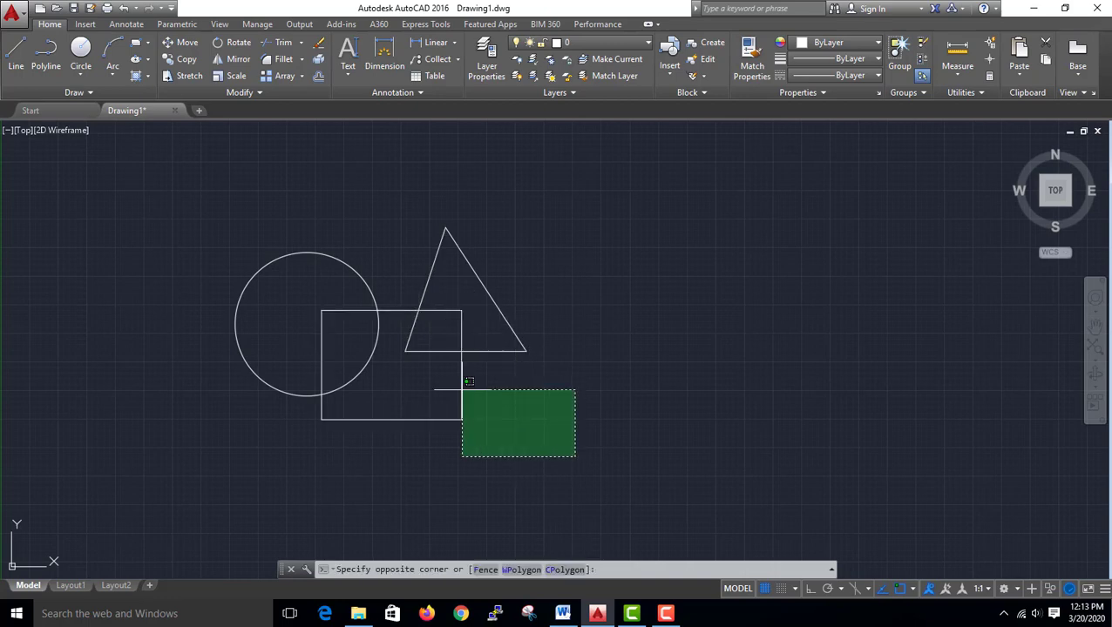
left_click(140, 170)
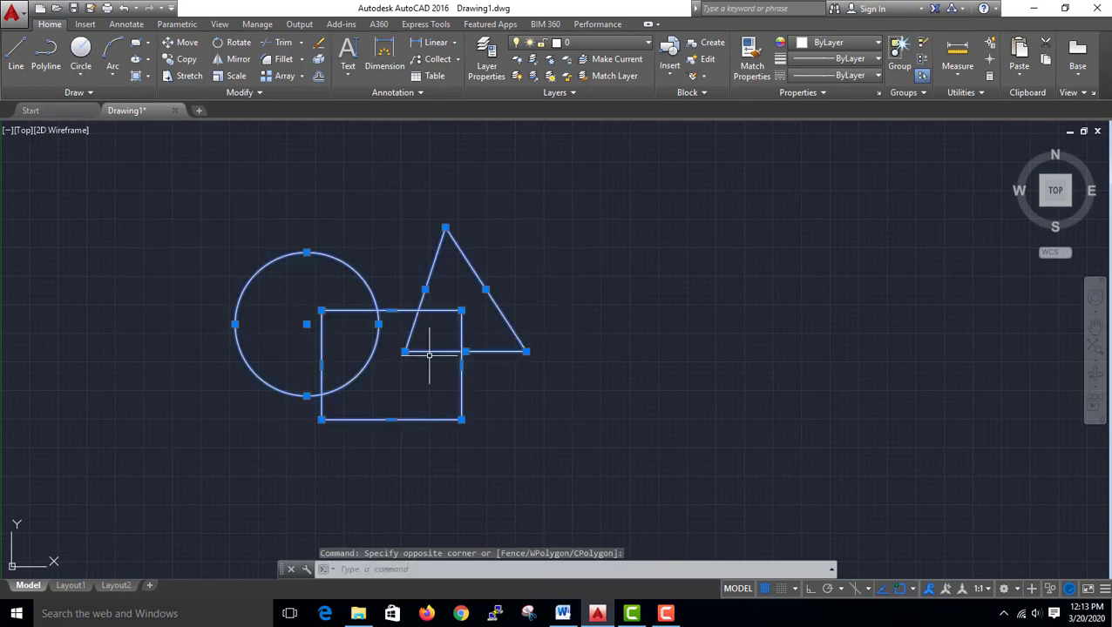
type("s")
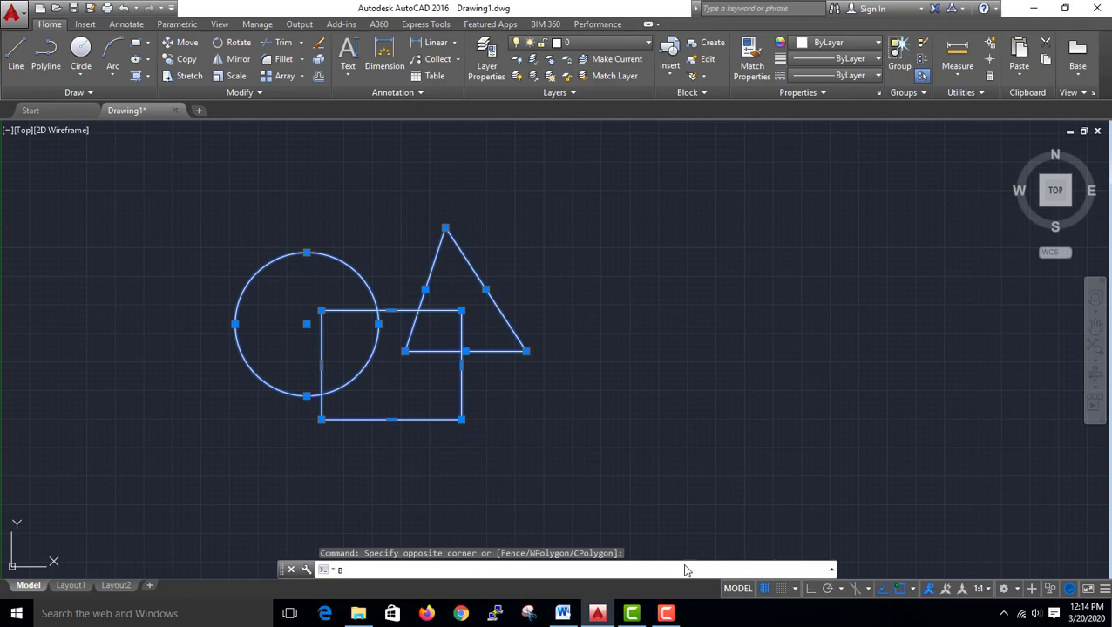
key("Return")
type("ce")
key("BackSpace")
key("BackSpace")
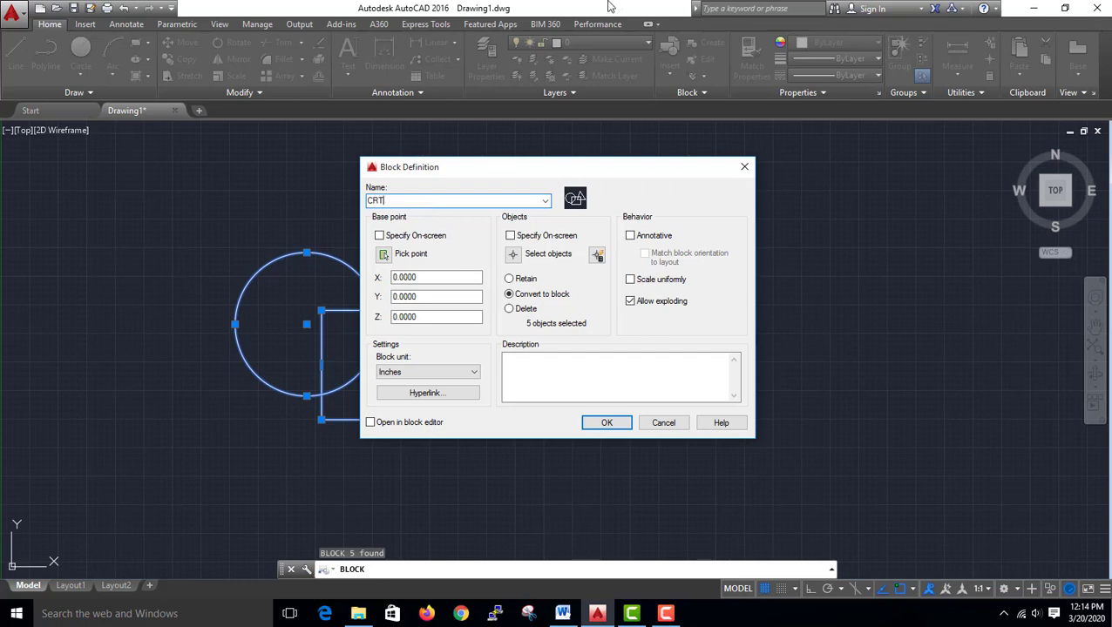
Create block CRT based at the rectangle's top-left corner, window-selecting all three shapes.
left_click(383, 255)
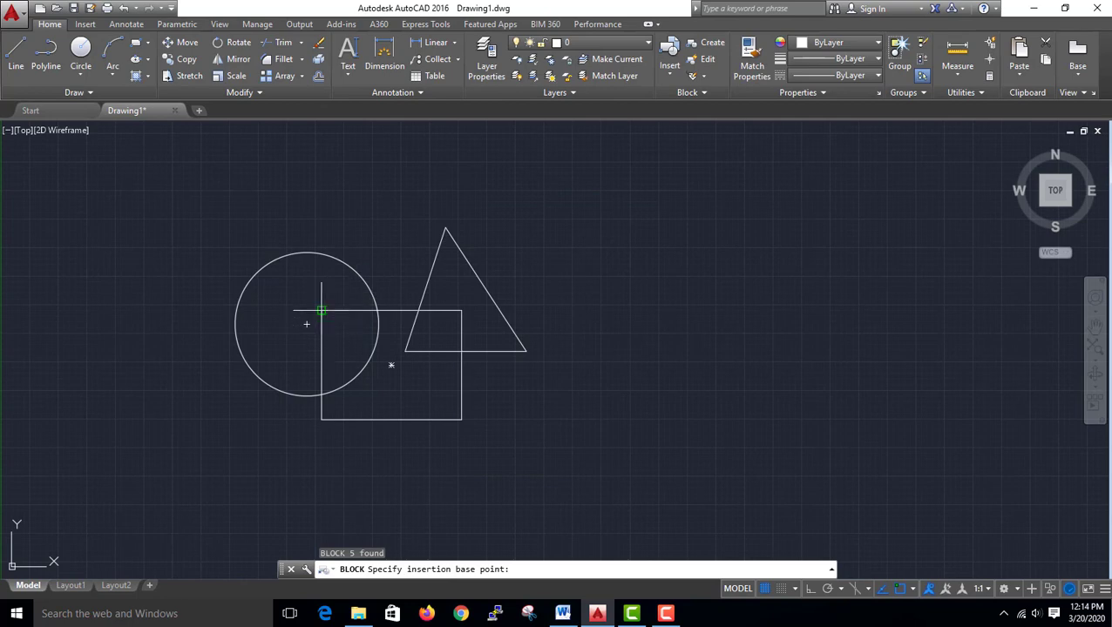
left_click(322, 311)
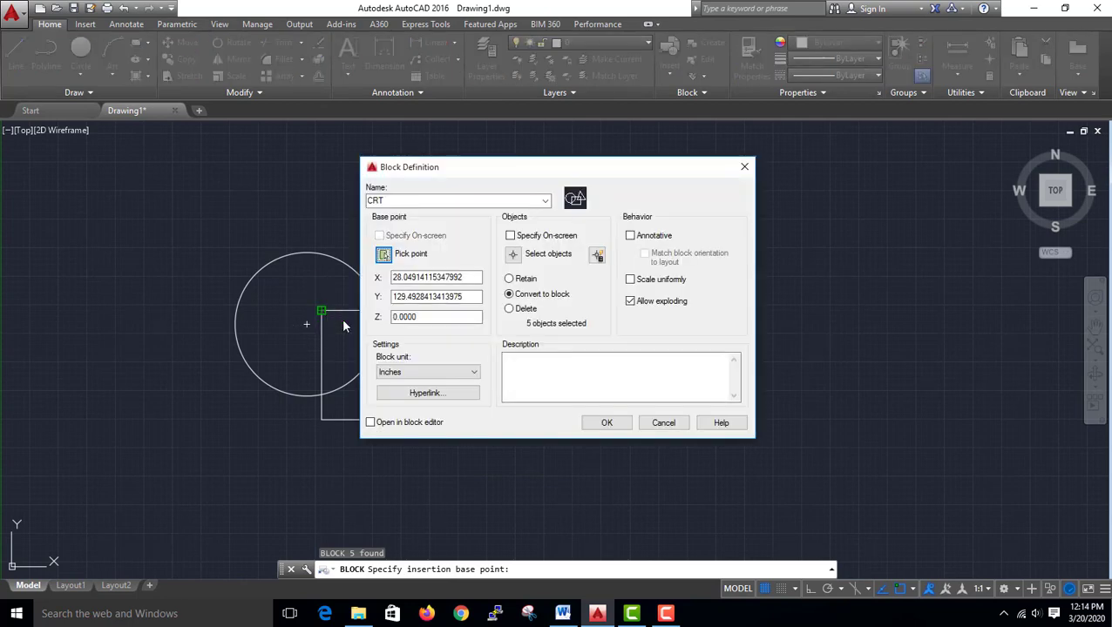
left_click(513, 254)
left_click(631, 228)
left_click(211, 439)
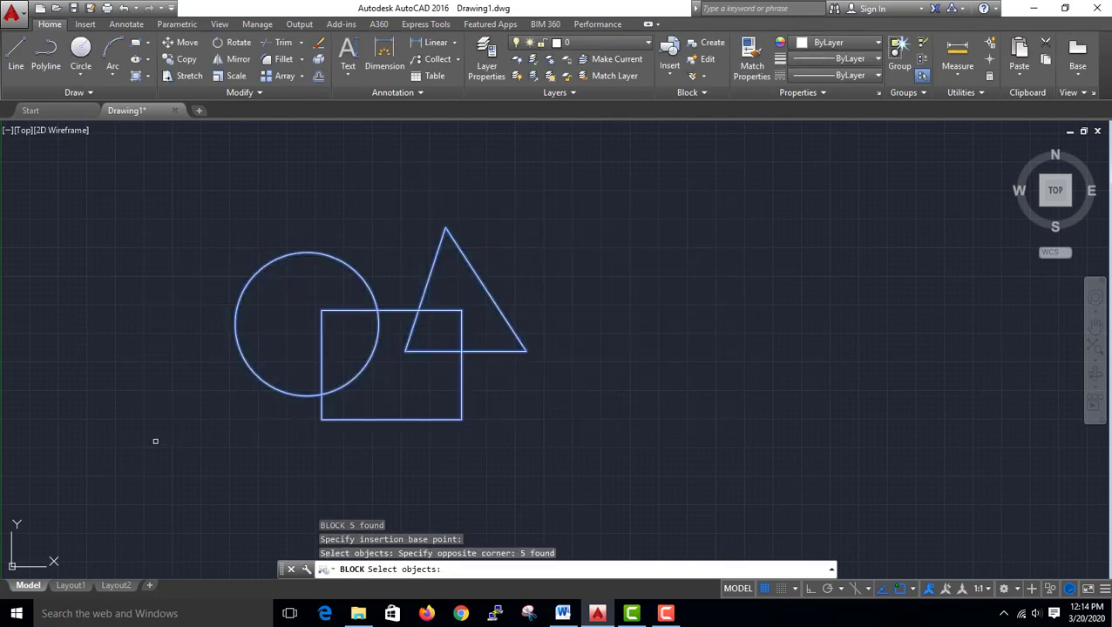
key("Return")
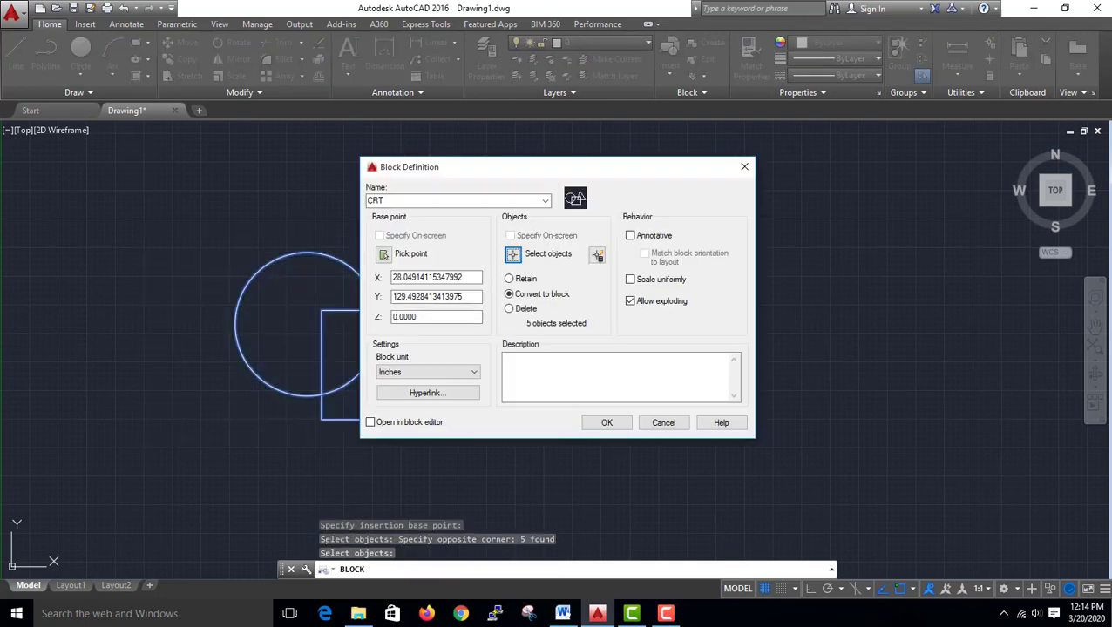
left_click(607, 424)
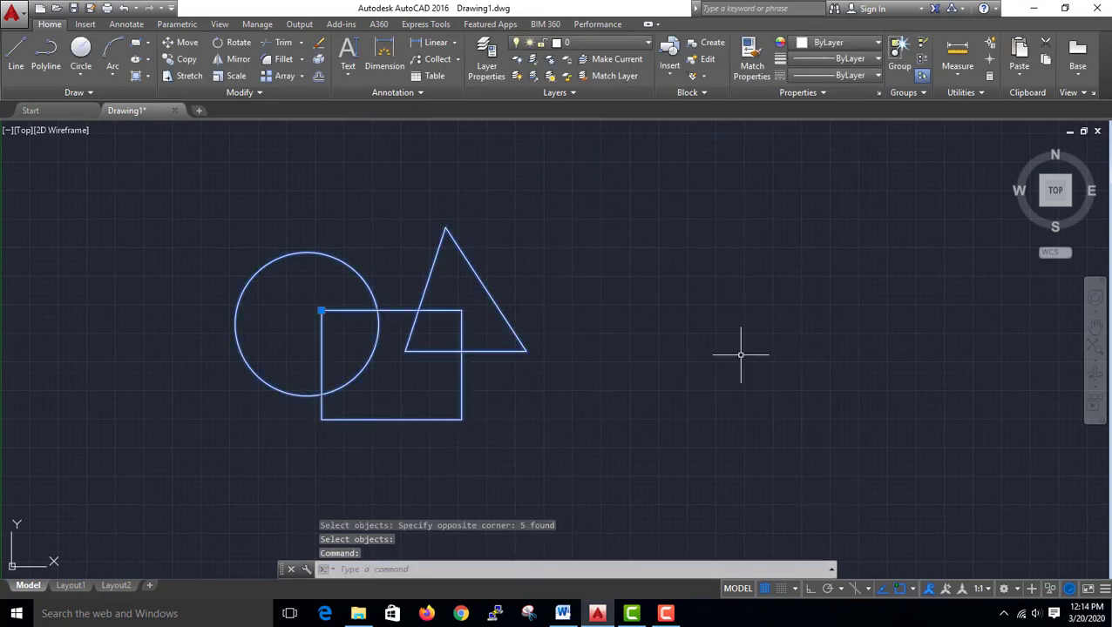
Drag the CRT block by its grip to the upper right and back, leaving it on the left.
left_click(321, 310)
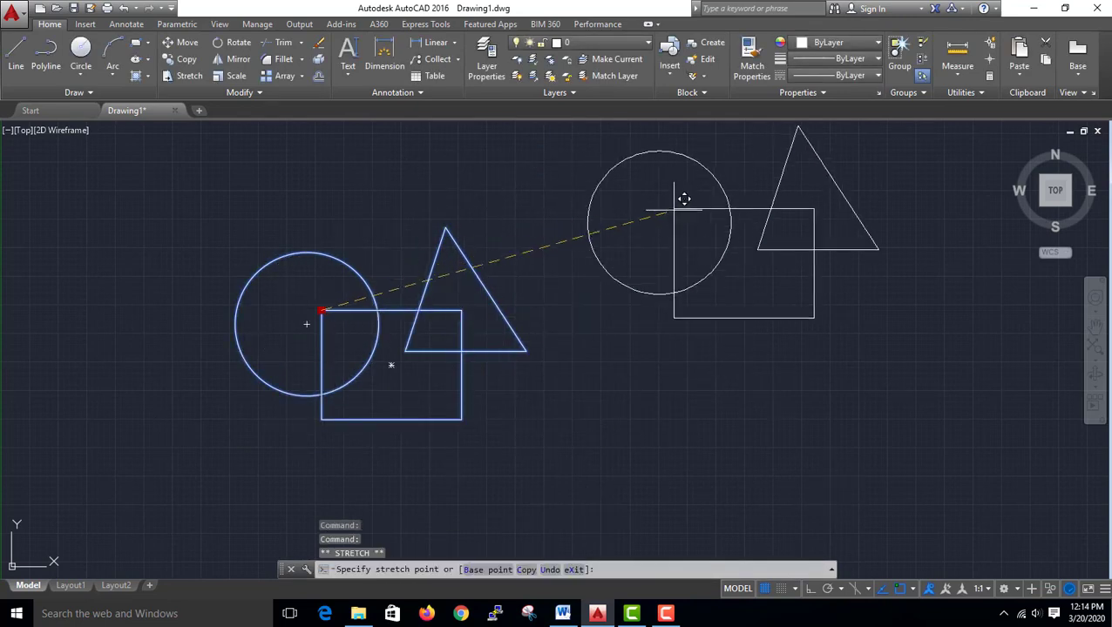
left_click(687, 233)
left_click(688, 233)
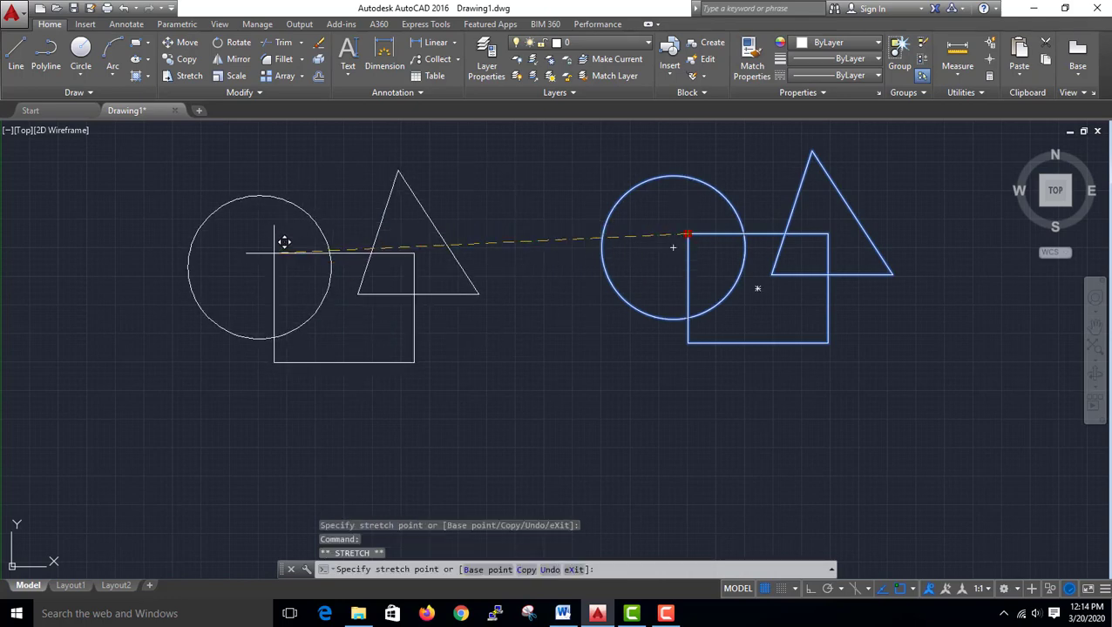
left_click(275, 254)
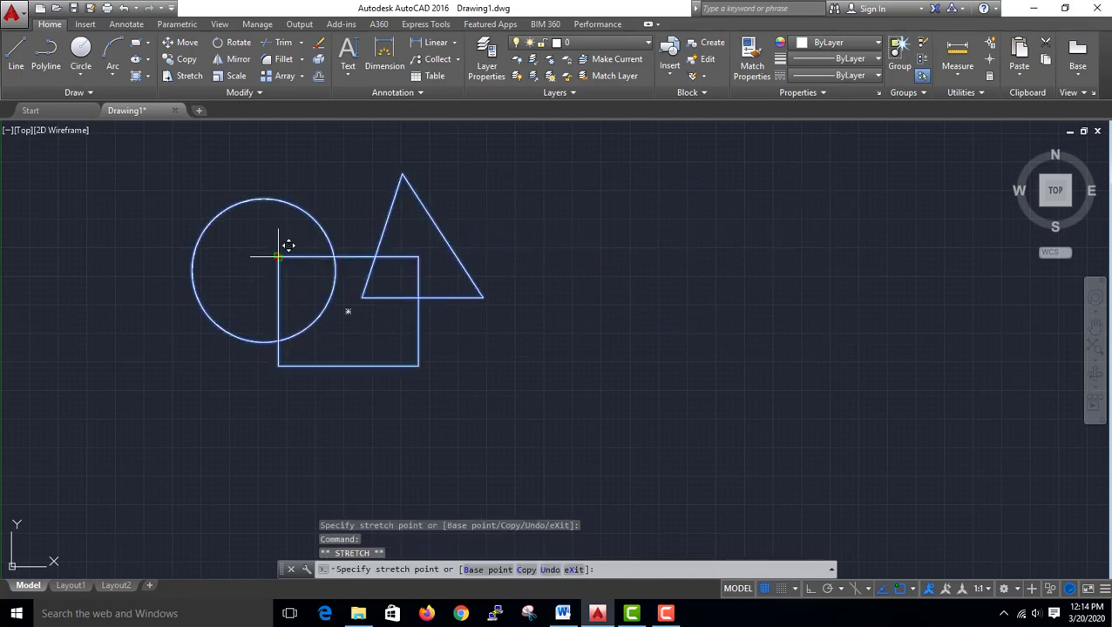
left_click(640, 321)
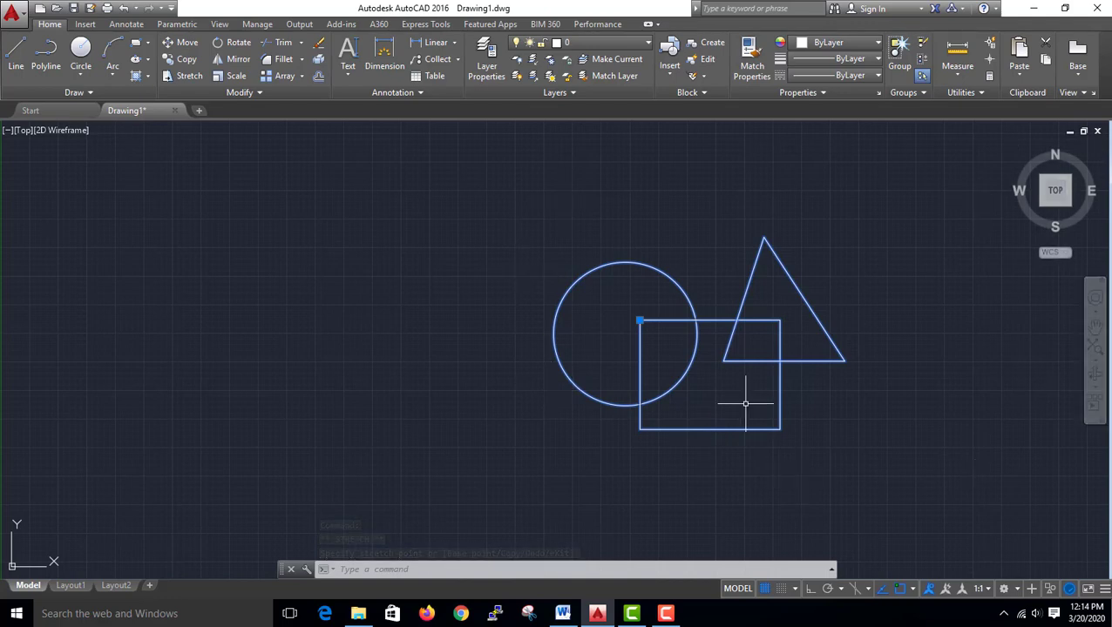
scroll(676, 420, "down", 3)
scroll(675, 420, "up", 3)
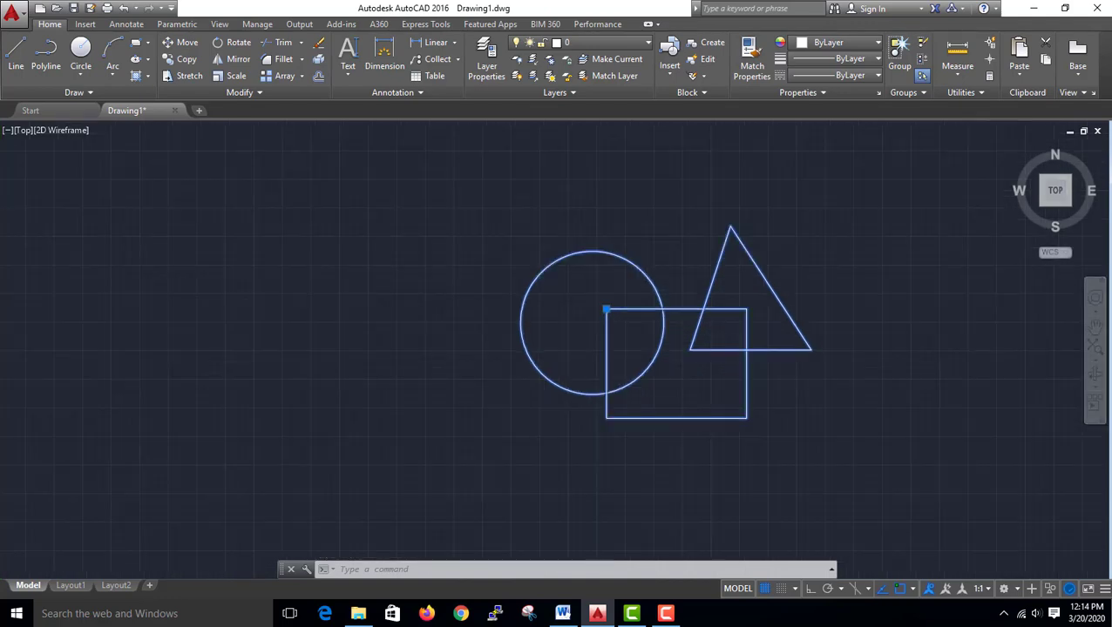
scroll(626, 397, "down", 3)
scroll(570, 377, "up", 3)
mouse_move(719, 385)
middle_mouse_down()
mouse_move(561, 364)
mouse_move(318, 376)
middle_mouse_up()
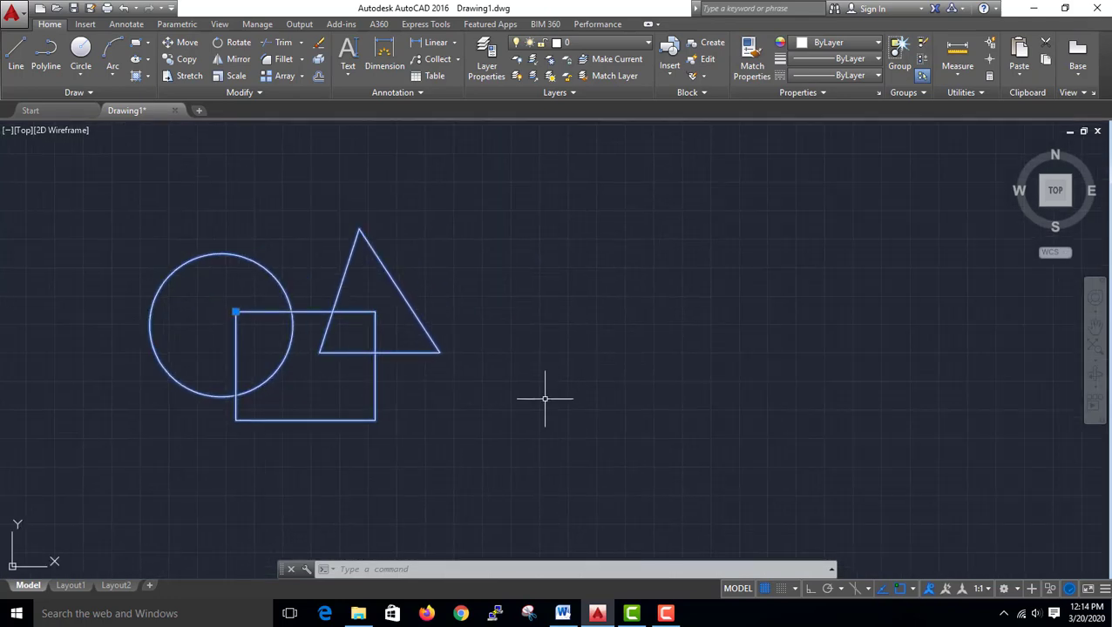
Draw a square on the right side of the drawing.
mouse_move(1054, 190)
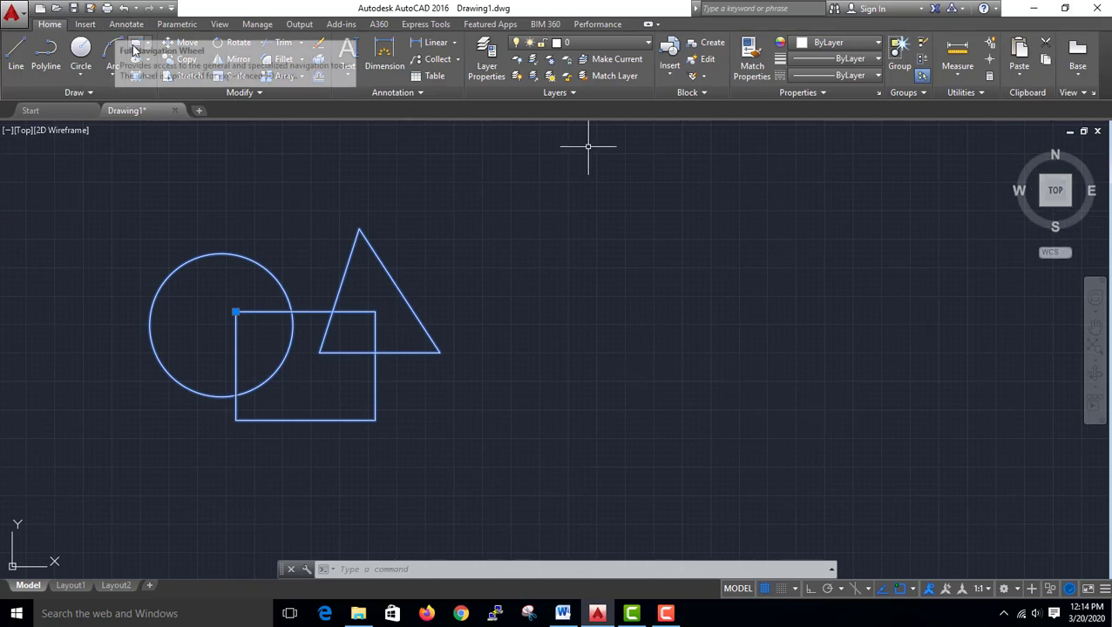
left_click(135, 41)
left_click(748, 356)
left_click(858, 479)
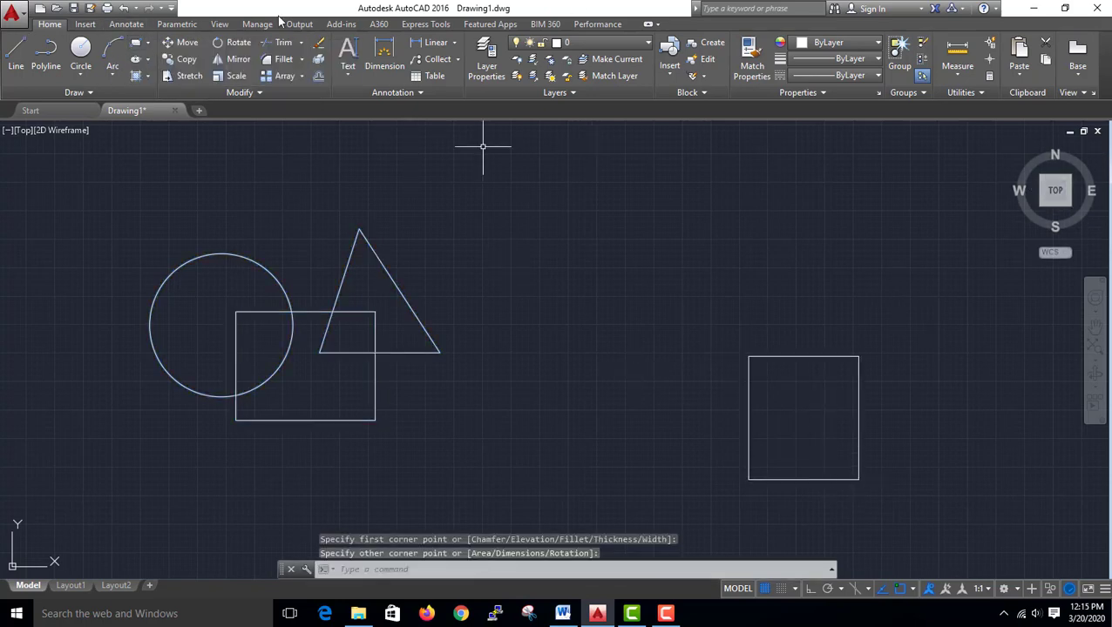
Draw a circle centred on the square, large enough to surround it.
left_click(80, 51)
left_click(803, 418)
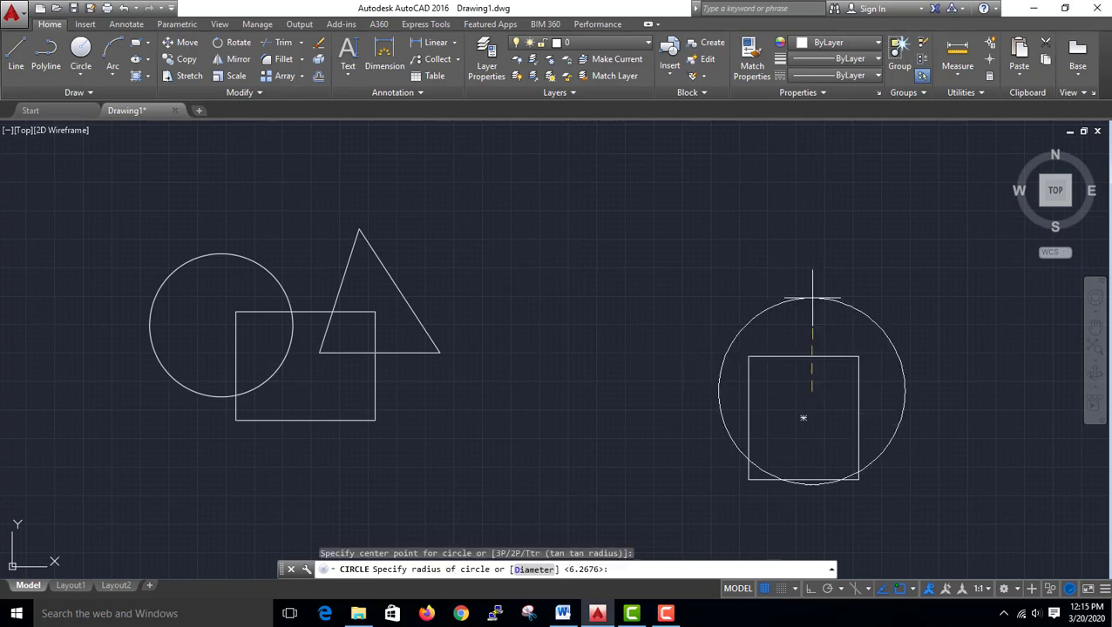
left_click(813, 296)
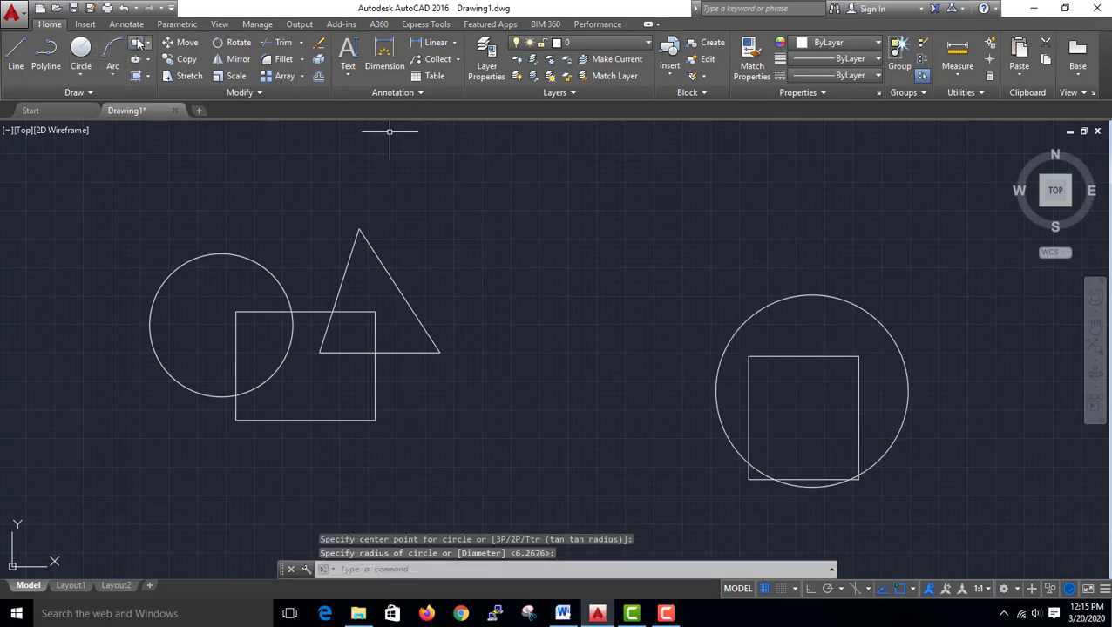
Draw a wide rectangle across the top of the circle.
left_click(135, 42)
left_click(696, 275)
left_click(955, 373)
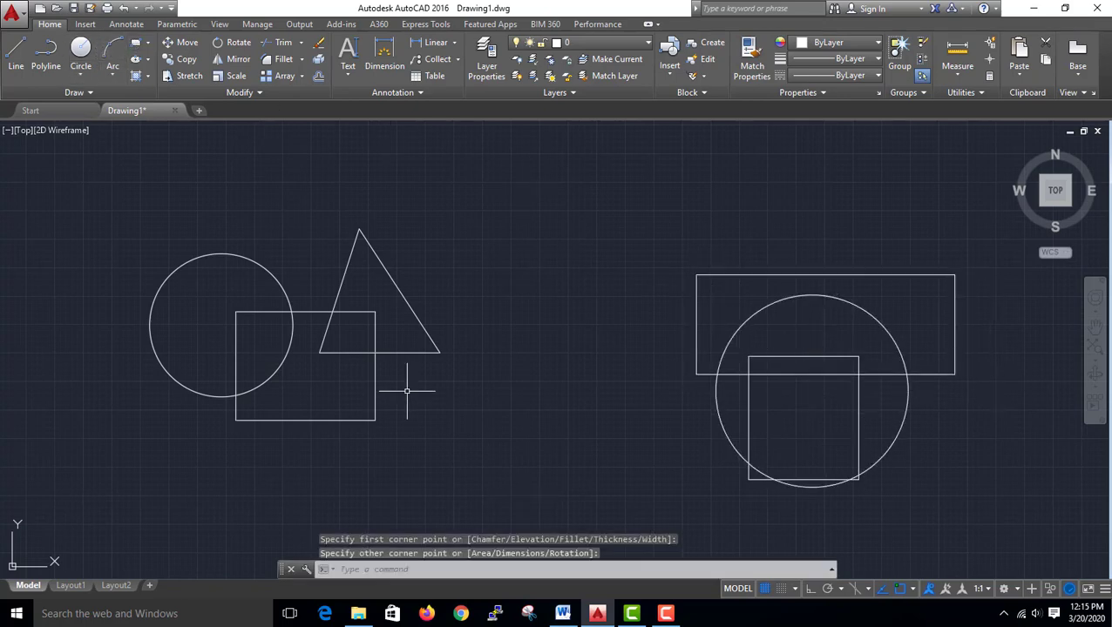
left_click(923, 533)
Select the rectangle, circle and square on the right and run WBLOCK on them.
left_click(659, 269)
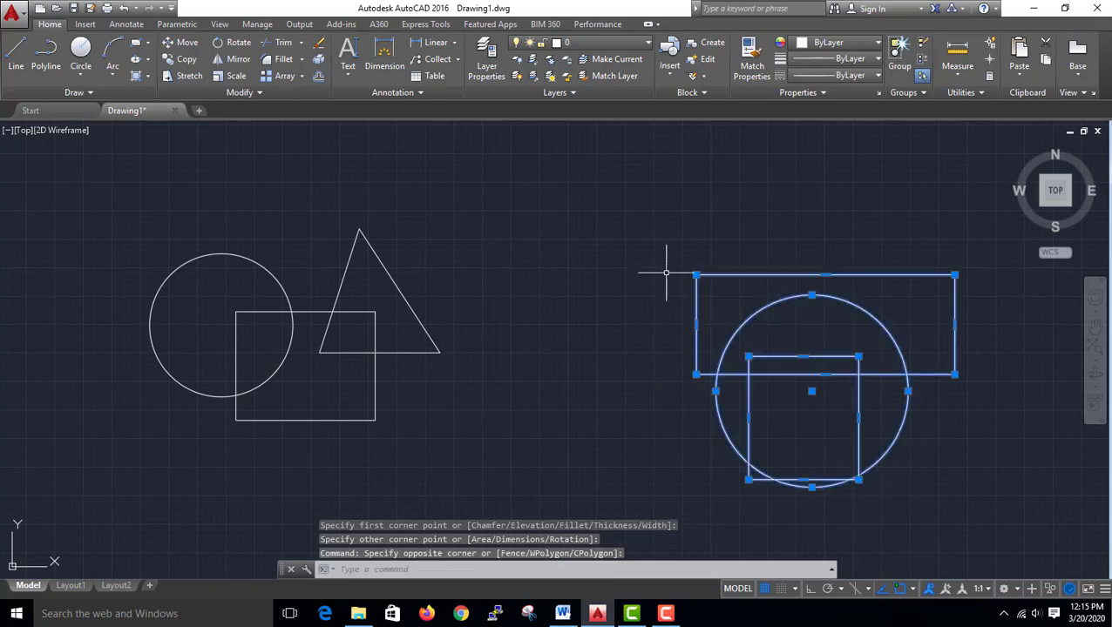
type("w")
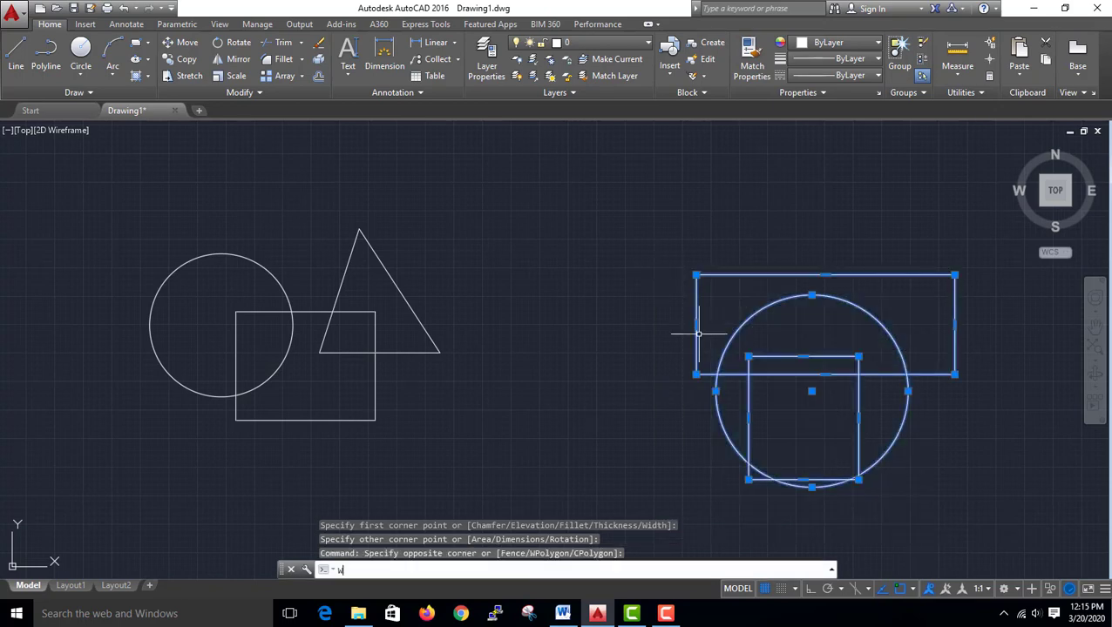
type("blo")
key("Return")
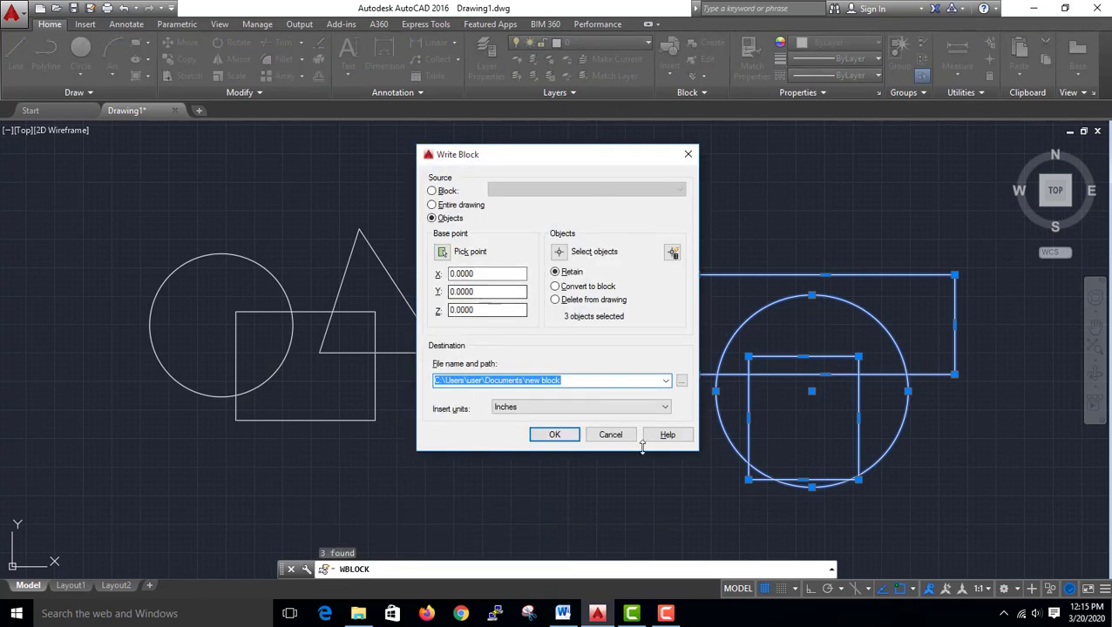
Set the Write Block base point at the circle's centre and window-select the three shapes.
left_click(442, 253)
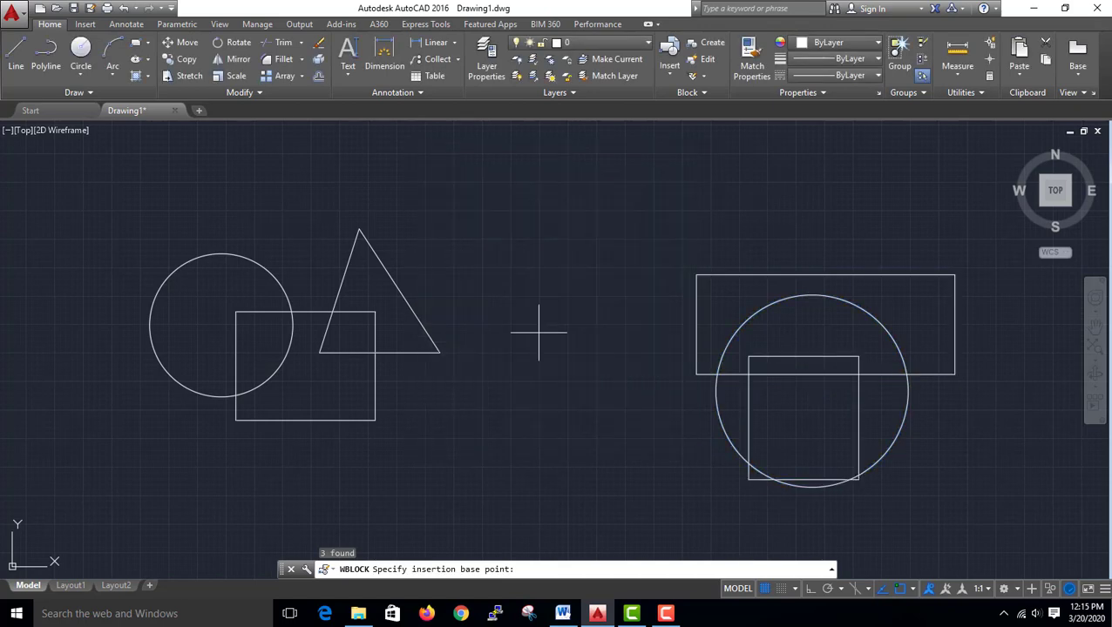
left_click(811, 391)
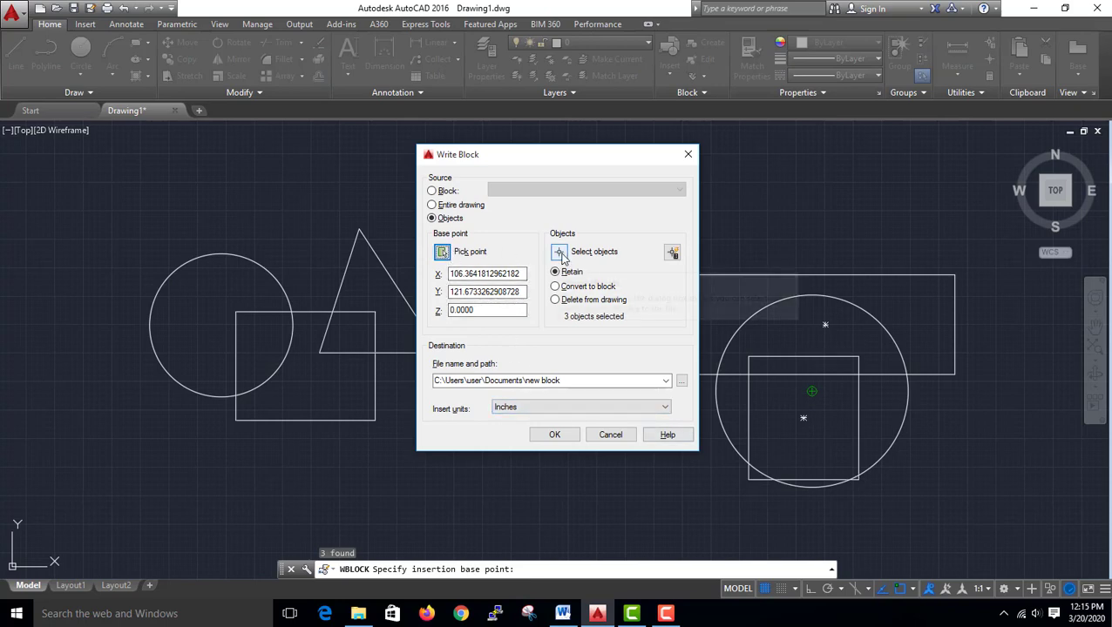
left_click(558, 252)
left_click(953, 246)
left_click(658, 482)
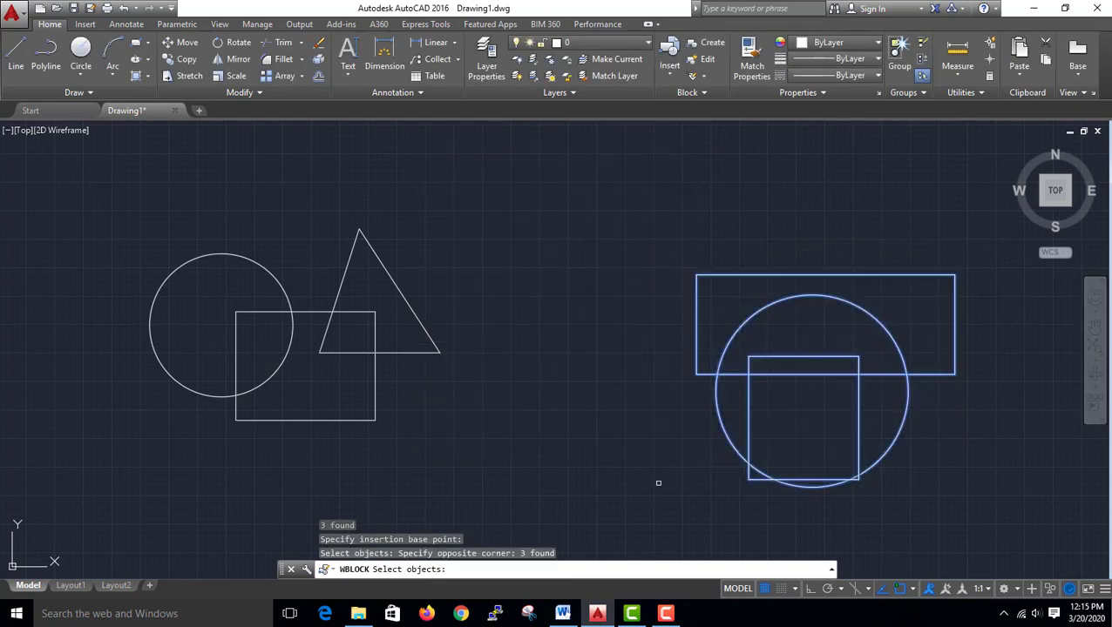
key("Return")
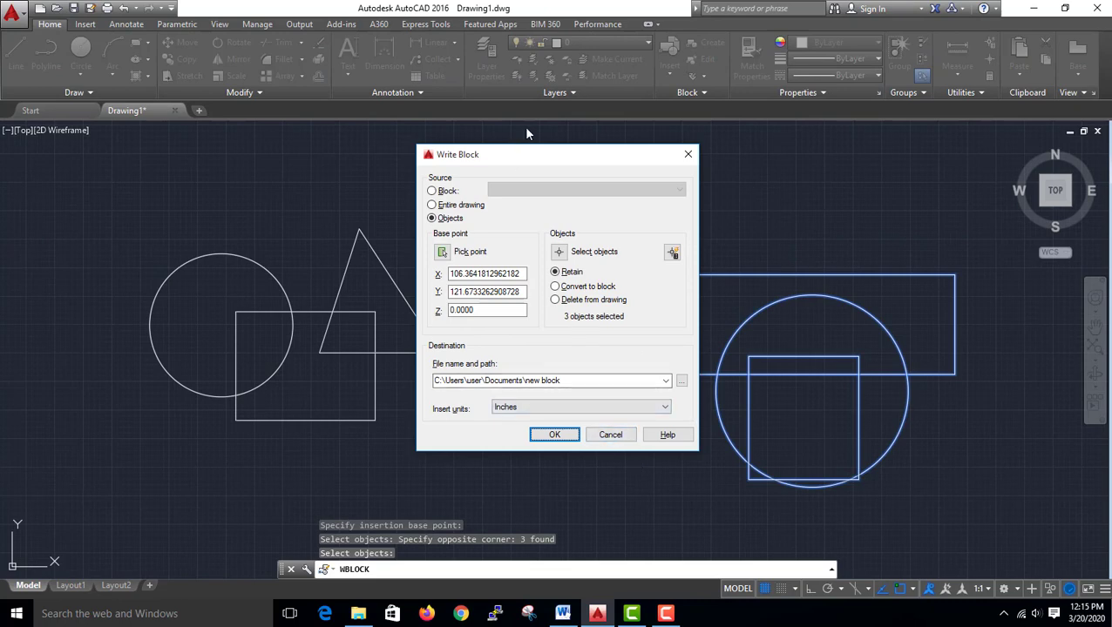
Write the three right-hand shapes to the block file CRC.dwg in Documents.
left_click(683, 383)
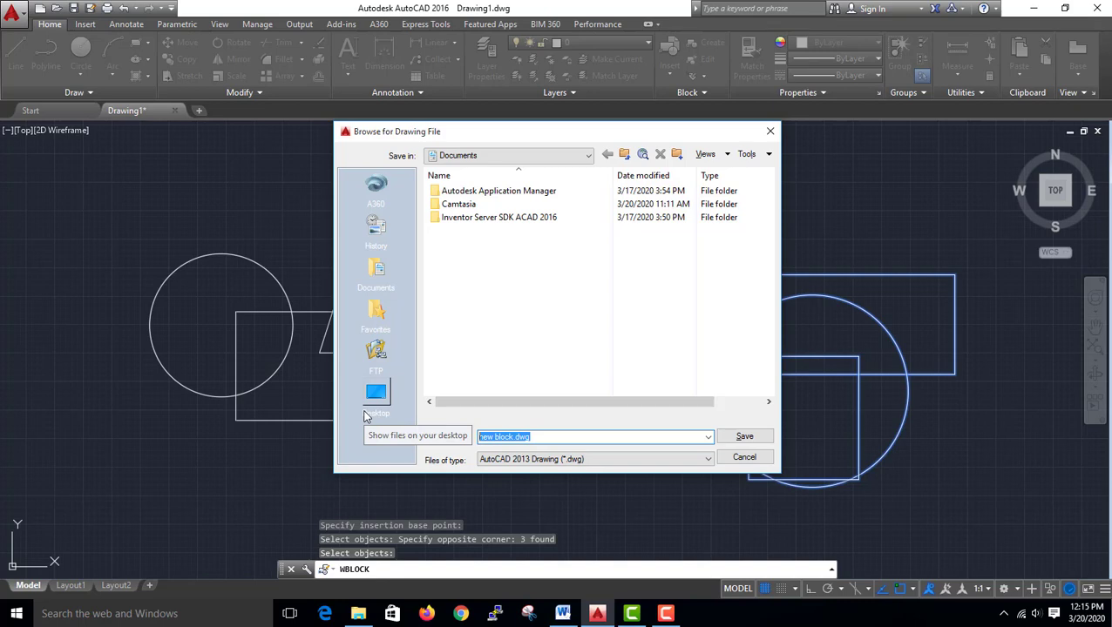
type("CRC")
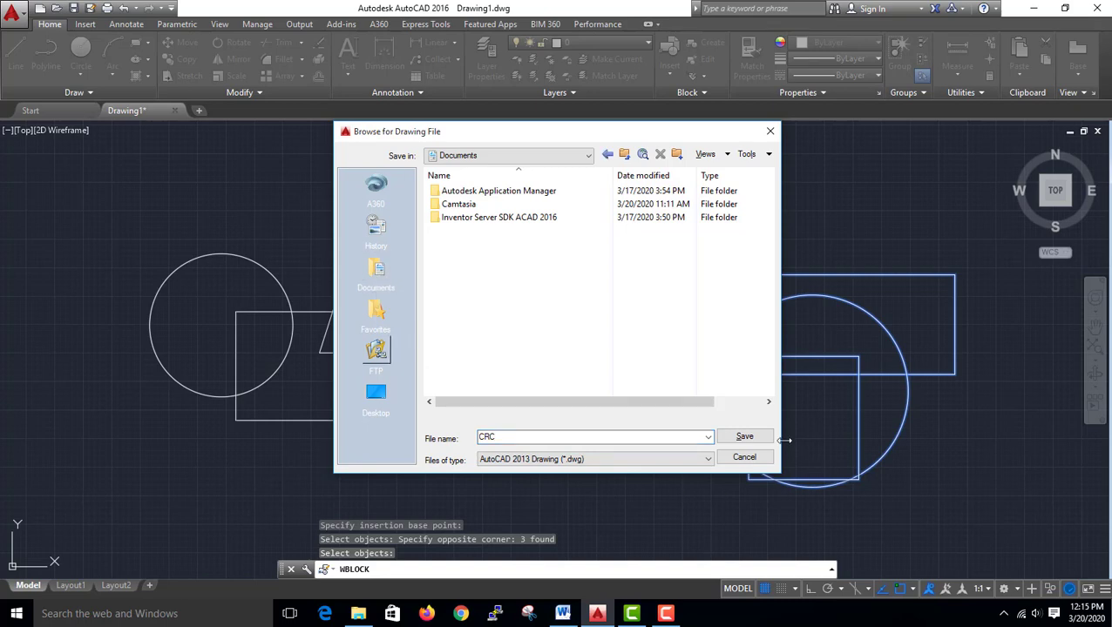
left_click(746, 436)
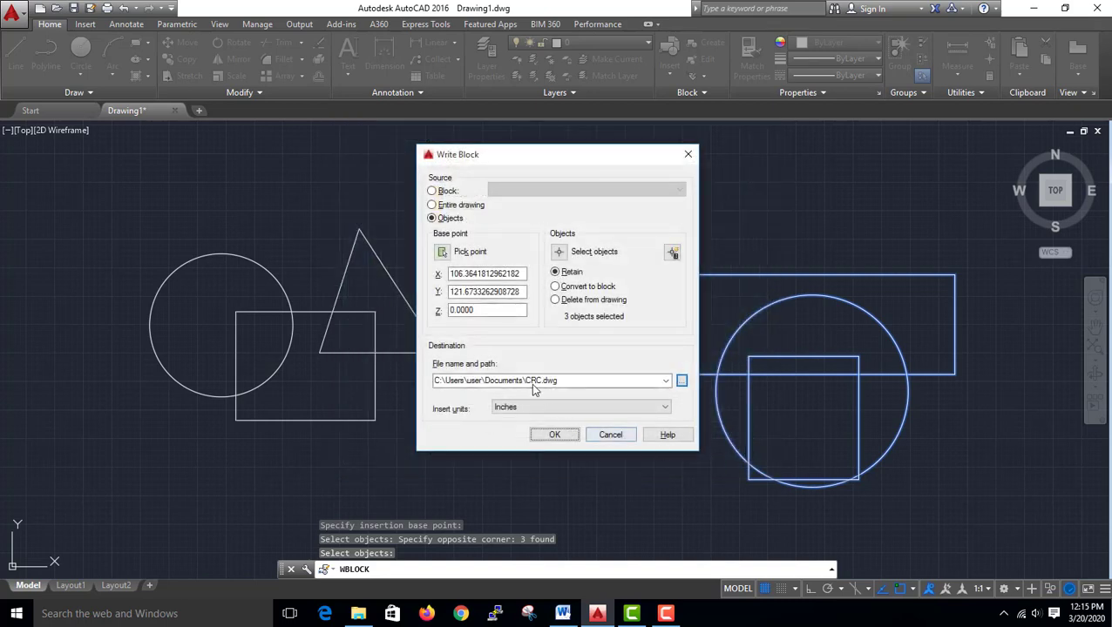
left_click(554, 435)
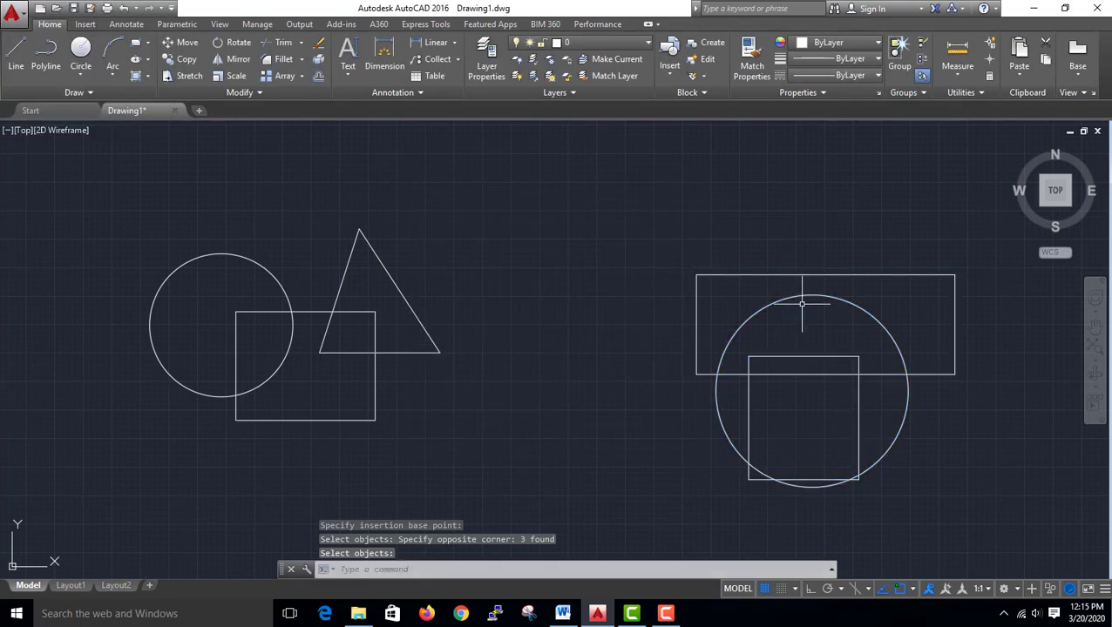
left_click(809, 377)
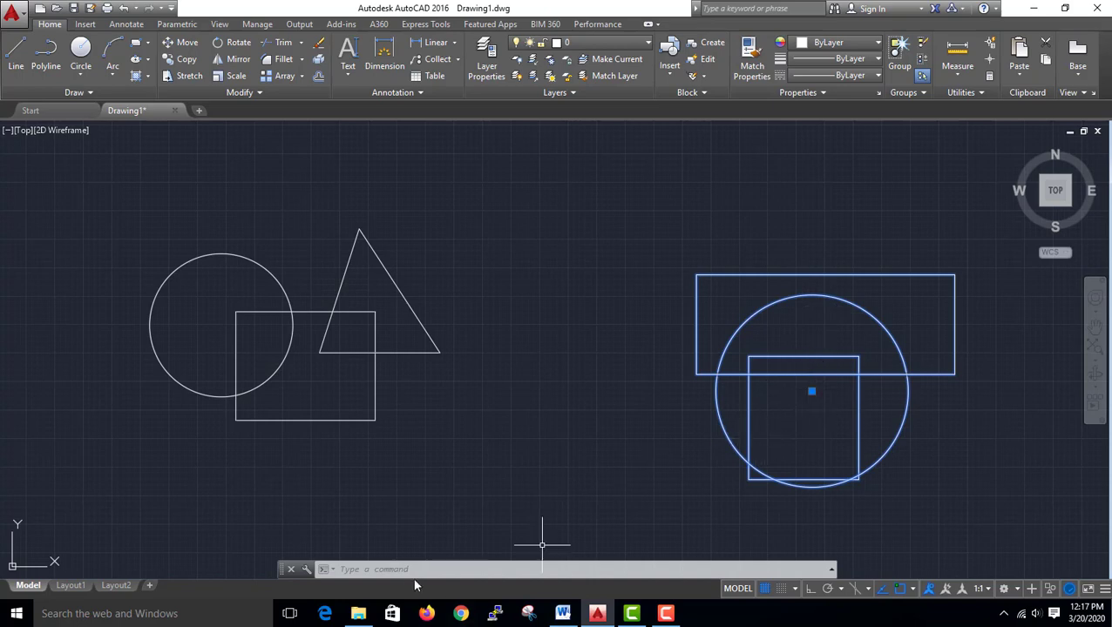
type("I")
Insert another copy of the 123 block at the far right of the drawing.
key("Return")
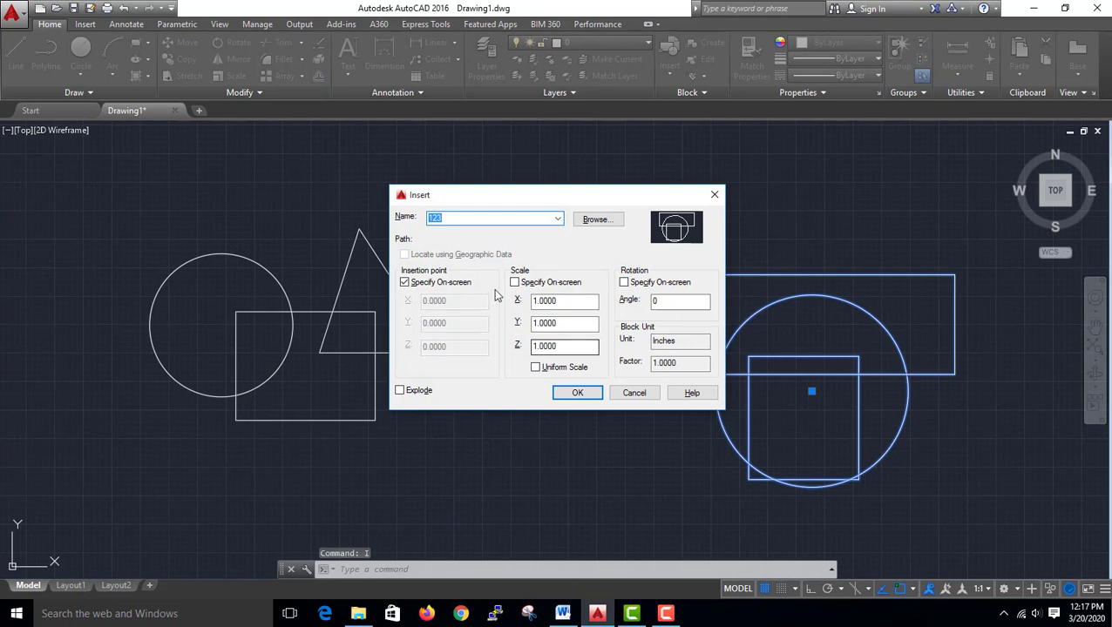
left_click(577, 393)
scroll(637, 509, "down", 2)
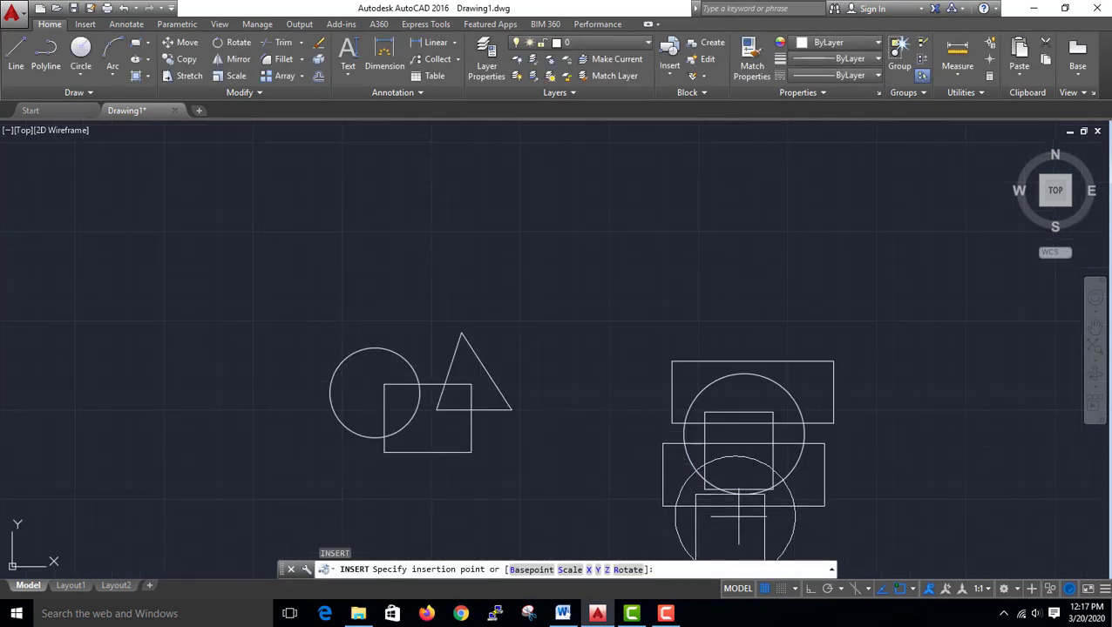
left_click(422, 572)
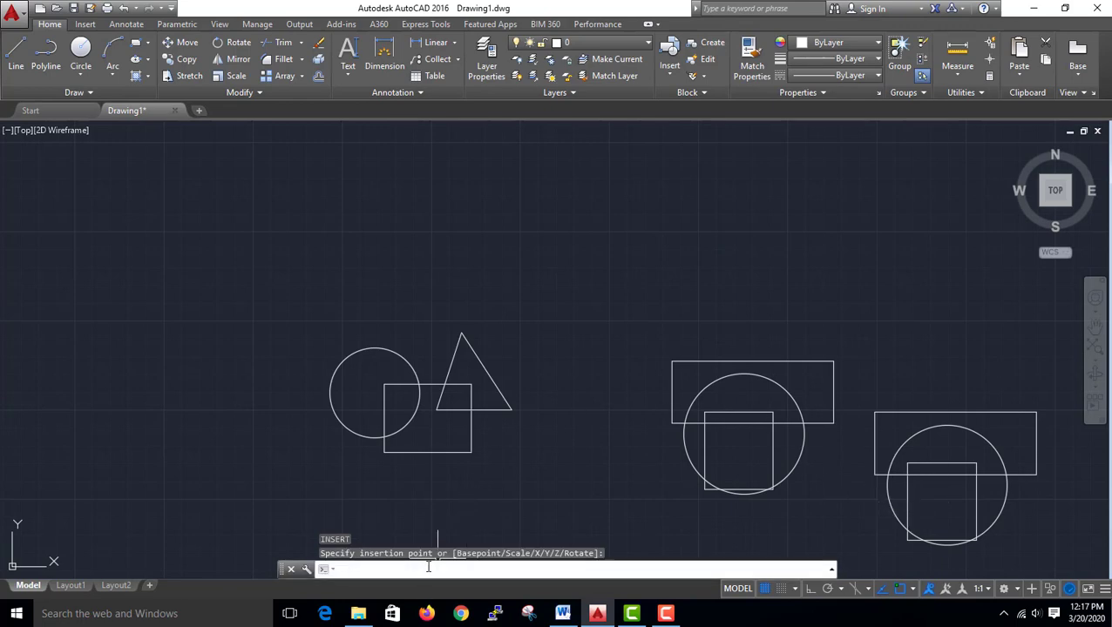
Cancel any pending command and reopen the Insert dialog with I.
key("Escape")
type("I")
key("Return")
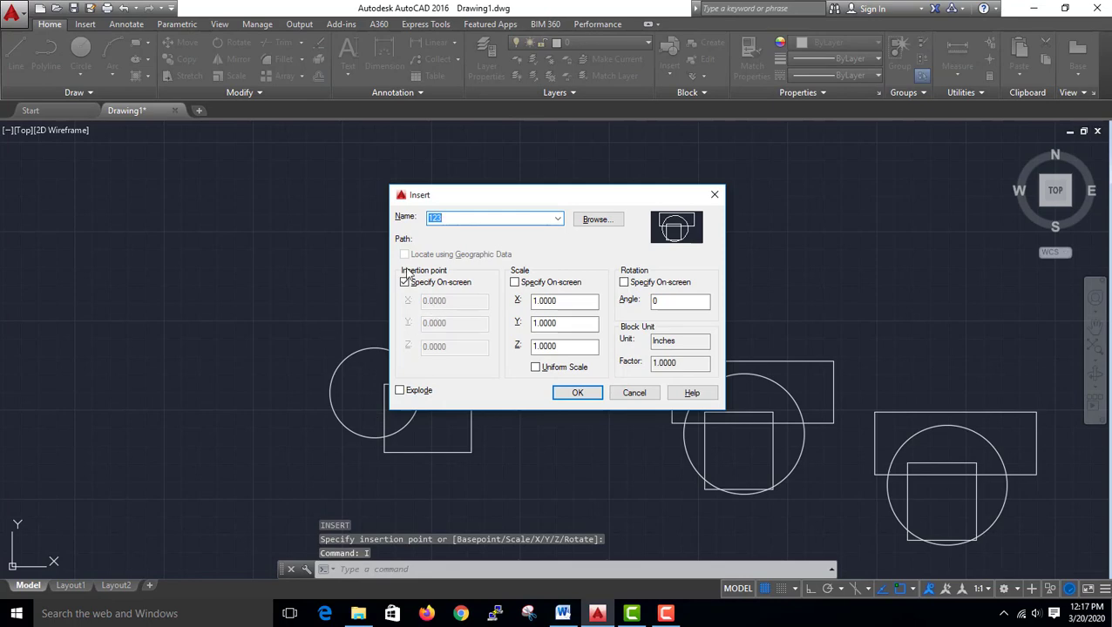
Insert the CRT block by name and place it at the upper left of the drawing.
type("CRT")
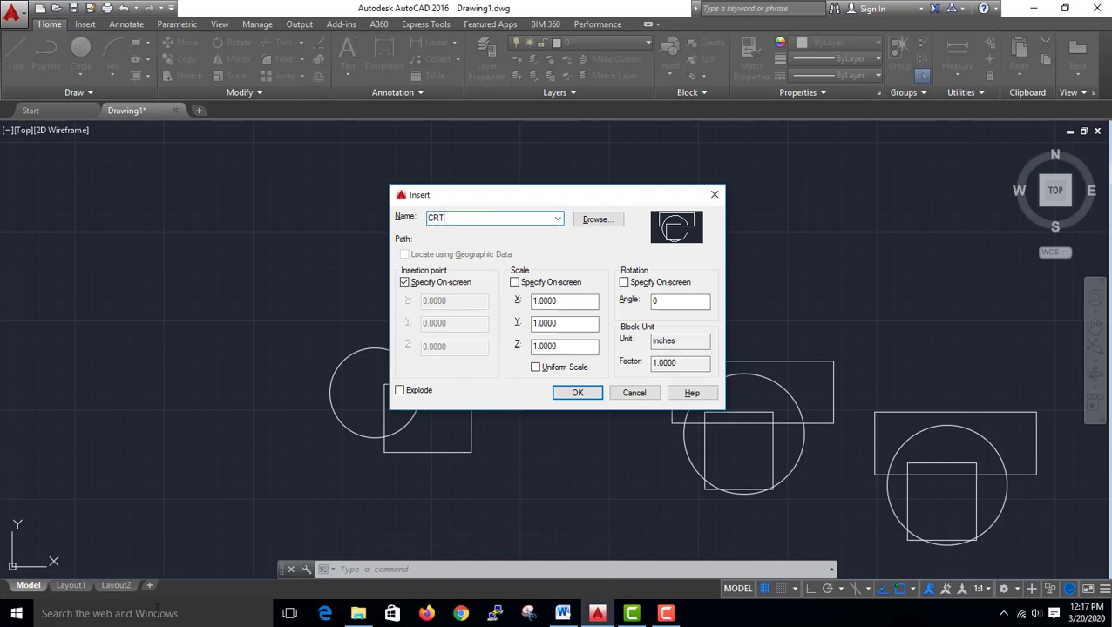
left_click(597, 219)
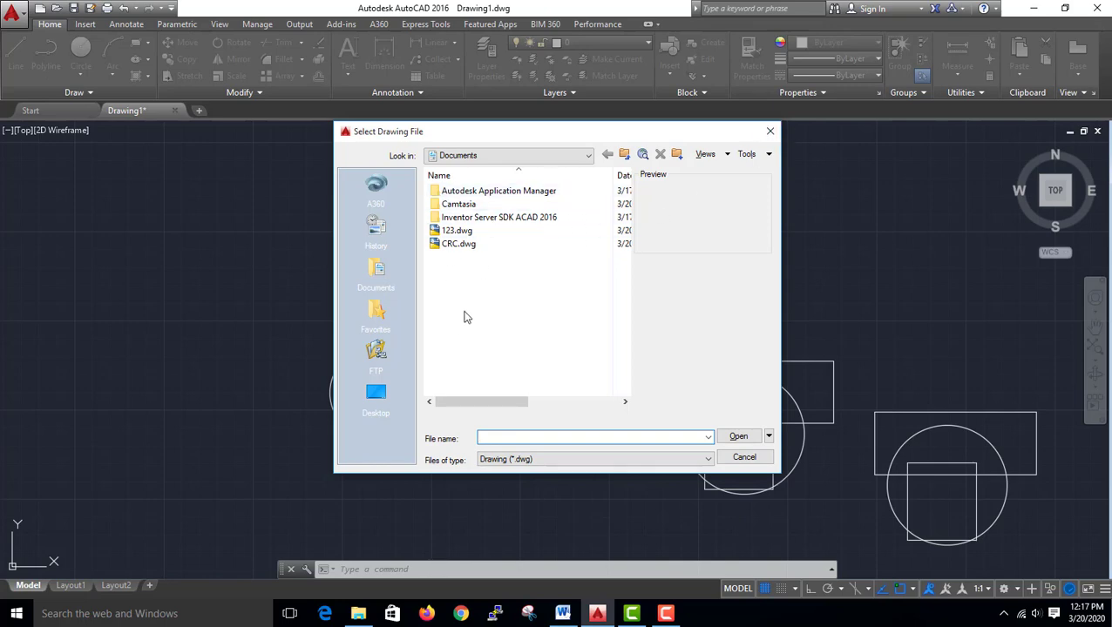
left_click(769, 131)
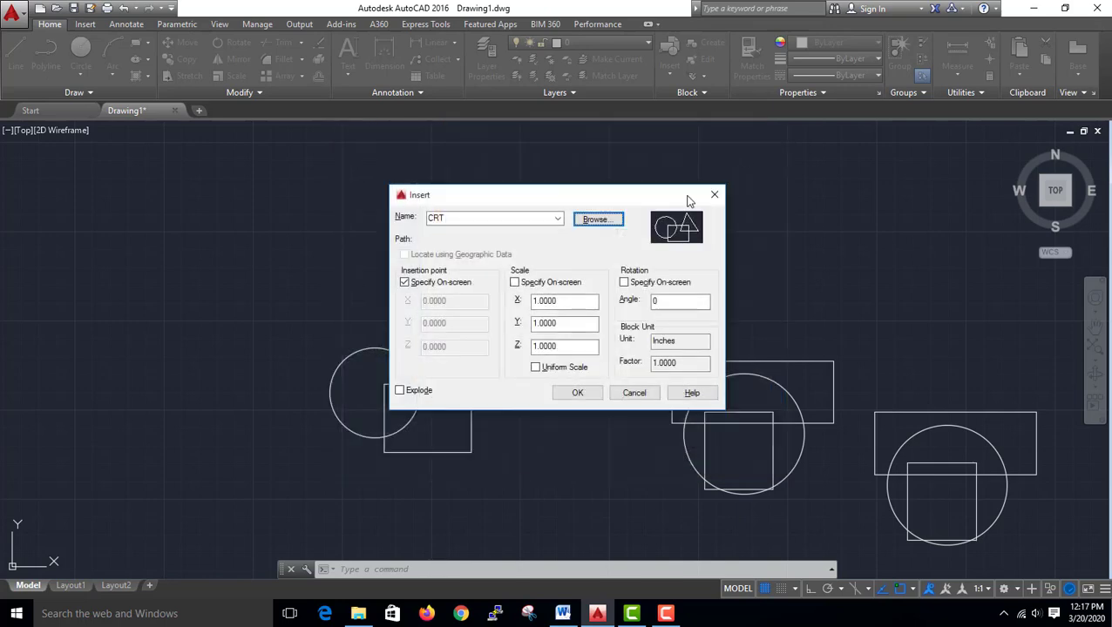
left_click(576, 393)
left_click(238, 258)
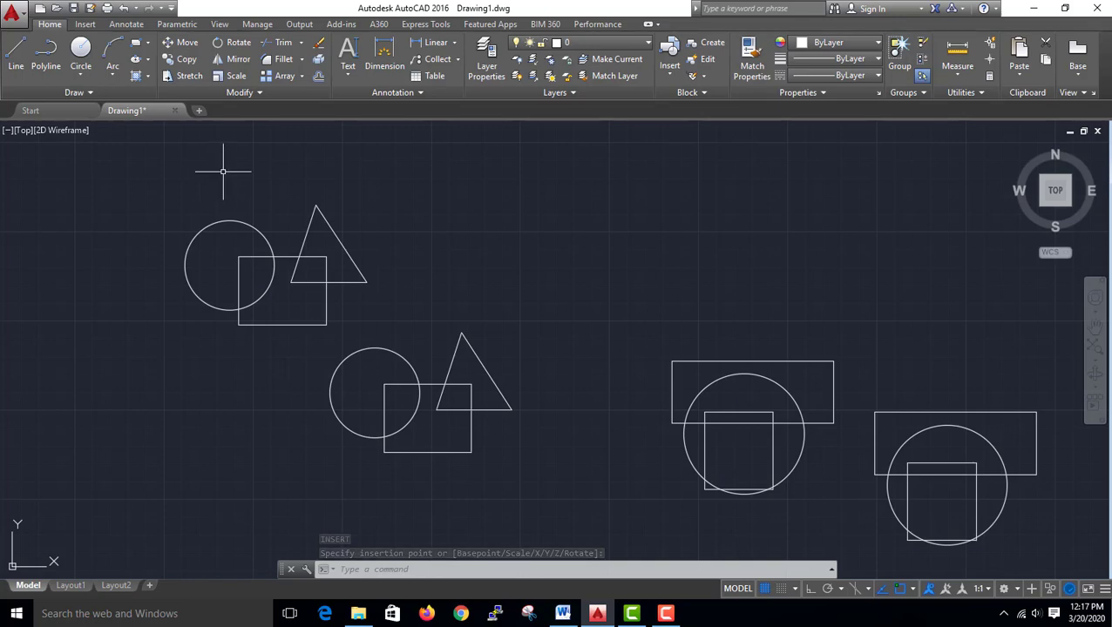
Start a new drawing from acad.dwt and try inserting the block named CRT.
key("ctrl+n")
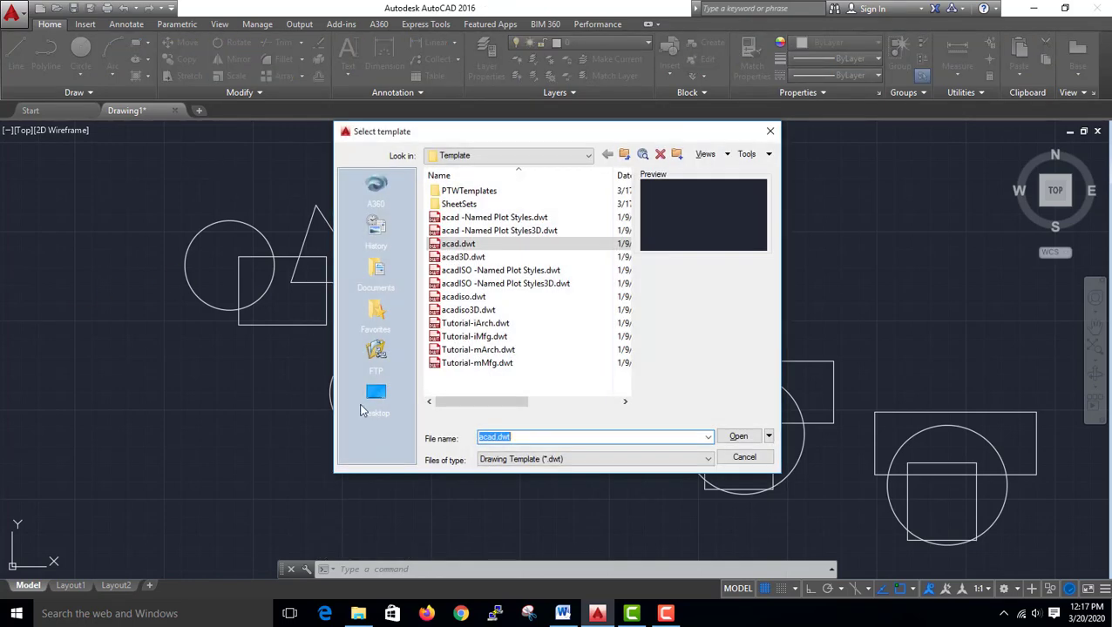
left_click(738, 437)
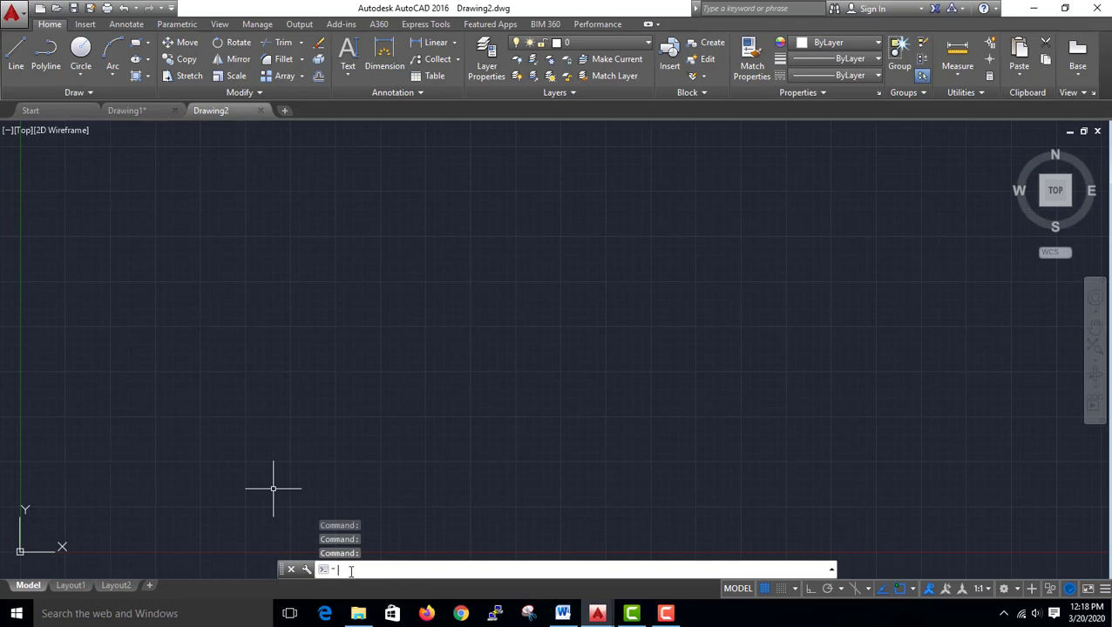
key("Return")
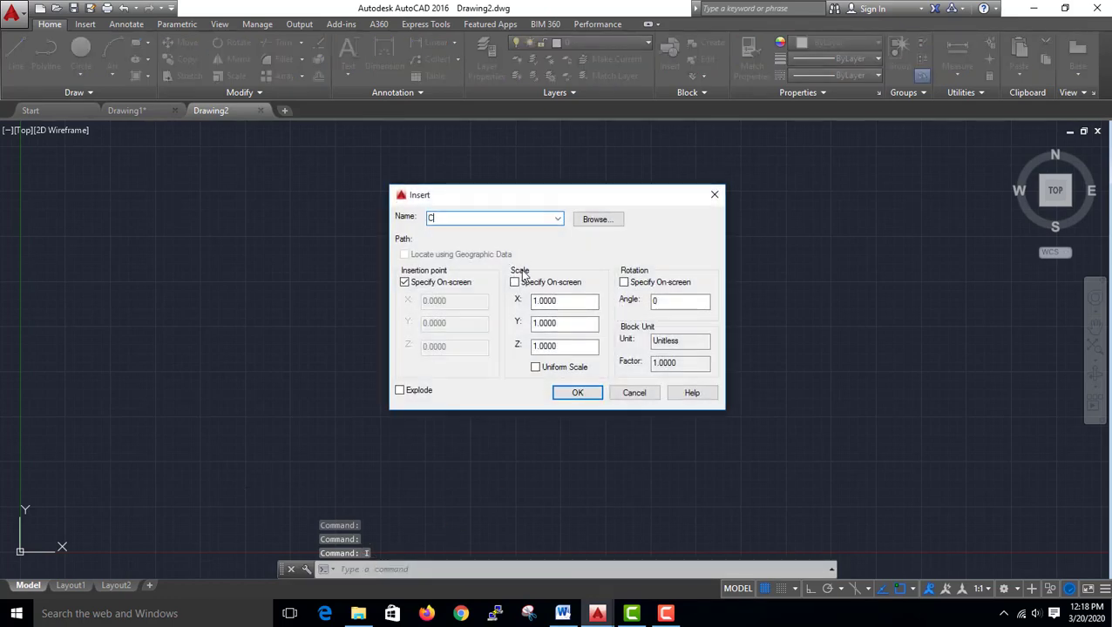
type("CRT")
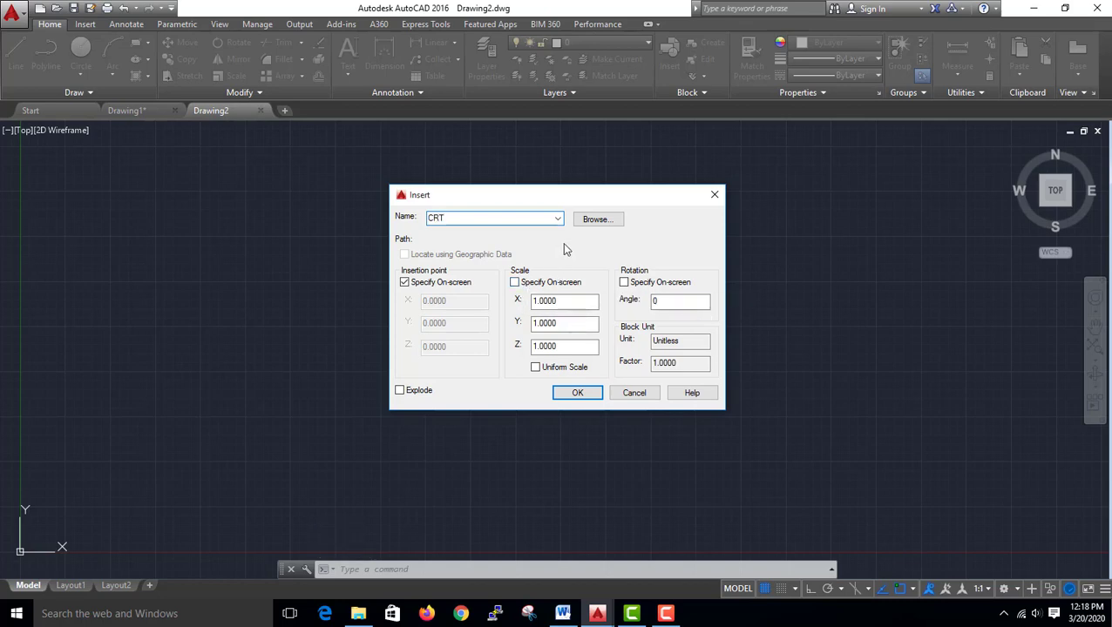
left_click(577, 392)
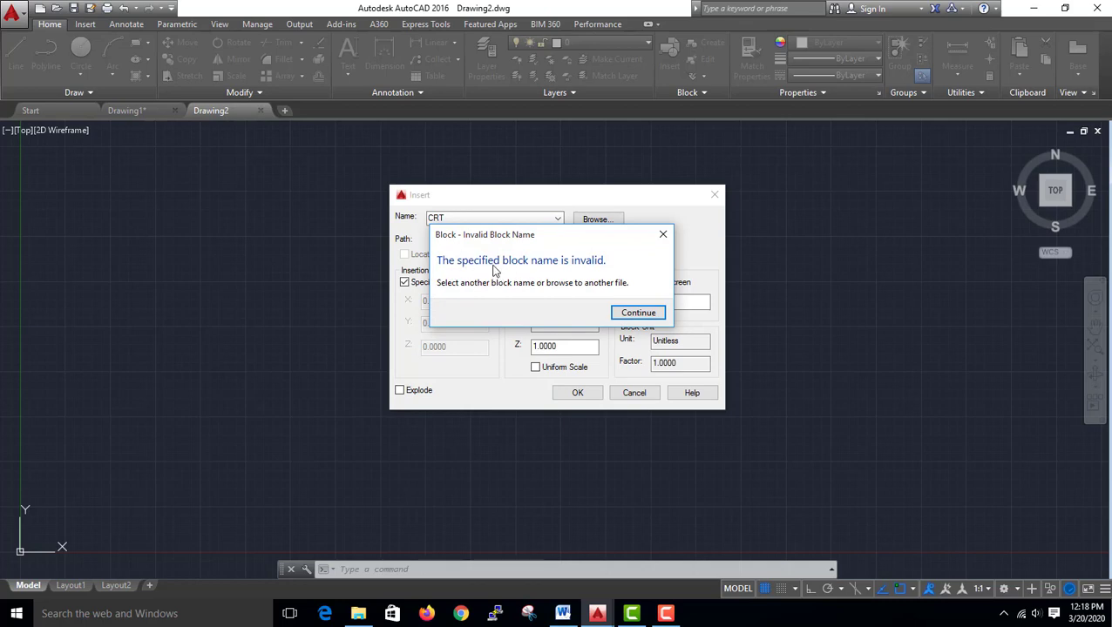
Dismiss the invalid block name warning and clear CRT from the Name box.
left_click(663, 234)
left_click_drag(548, 223, 324, 201)
key("BackSpace")
Insert the 123.dwg file as a block just above and right of the origin.
left_click(586, 224)
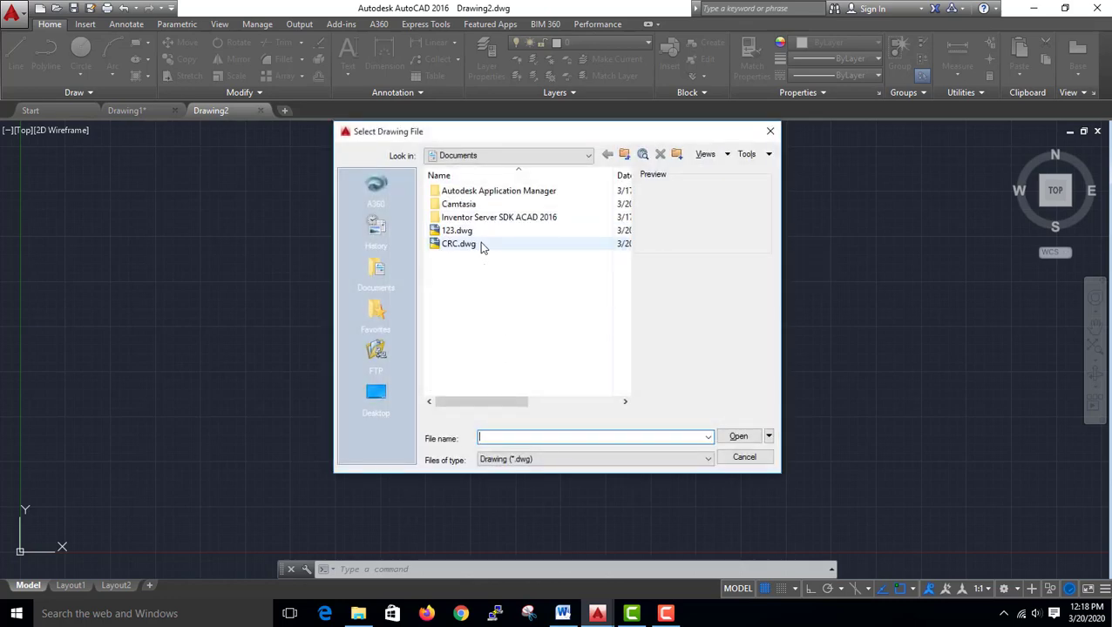
left_click(482, 247)
left_click(455, 231)
left_click(738, 438)
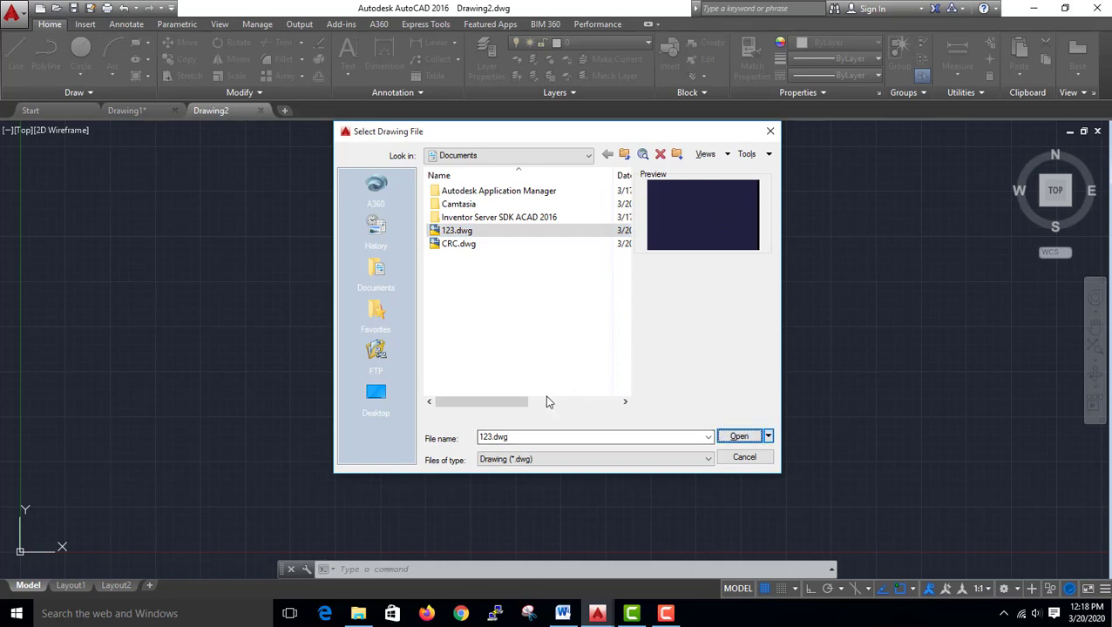
left_click(739, 437)
left_click(592, 396)
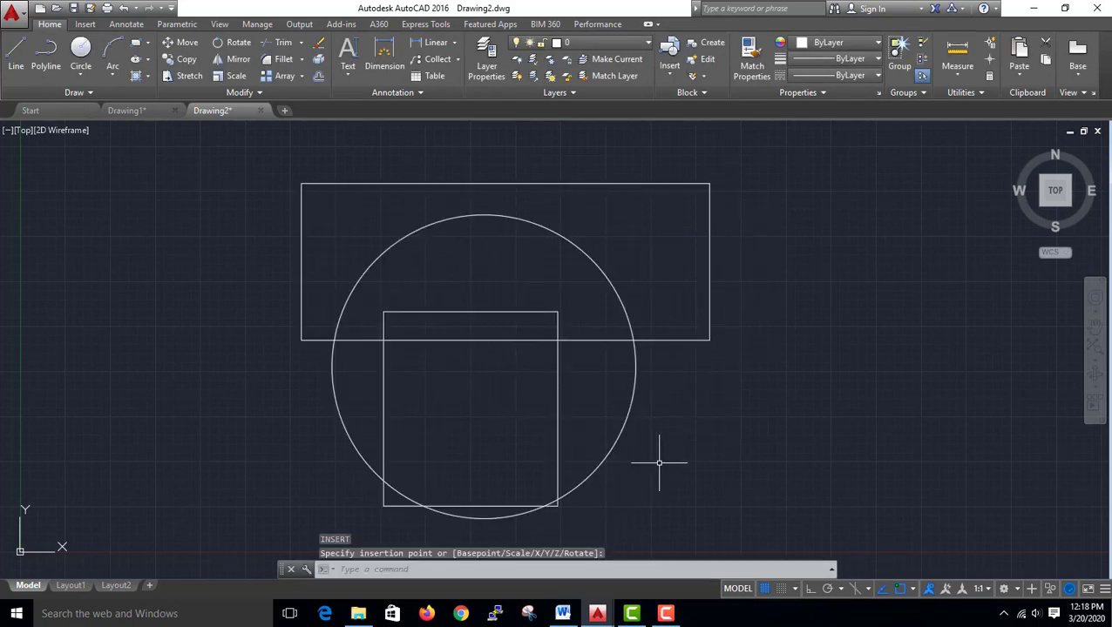
scroll(577, 290, "down", 4)
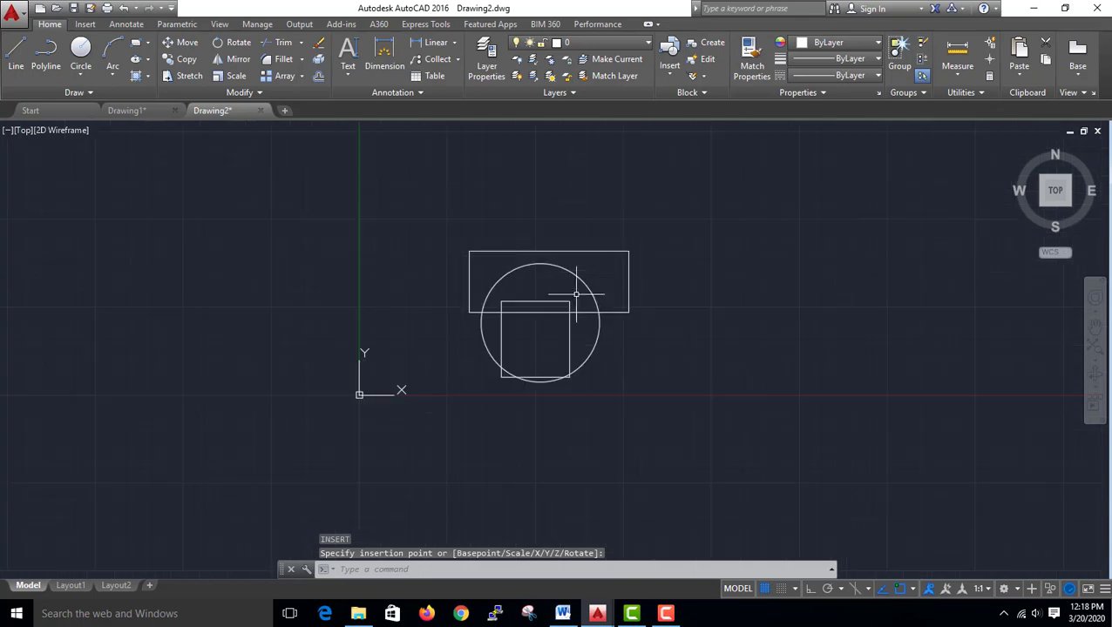
scroll(586, 311, "up", 2)
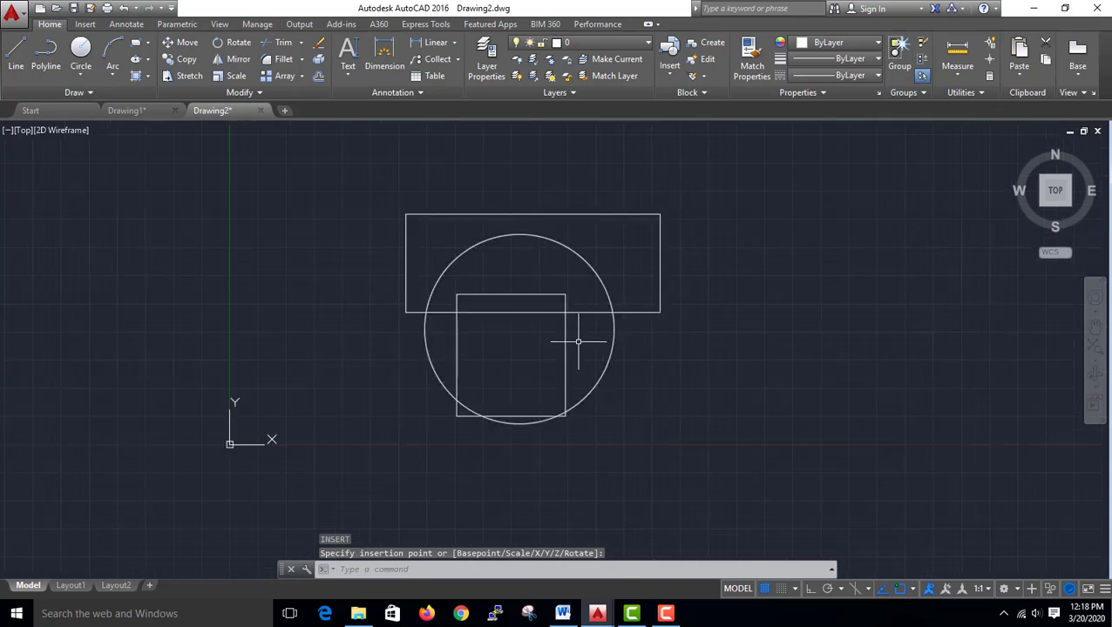